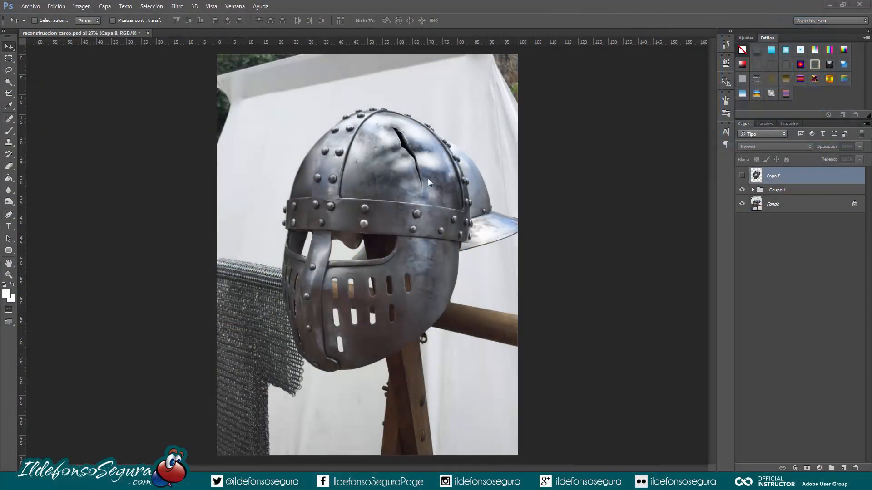
Compare the finished helmet with and without the Grupo 1 crack effects by toggling the group's visibility
click(742, 190)
click(741, 190)
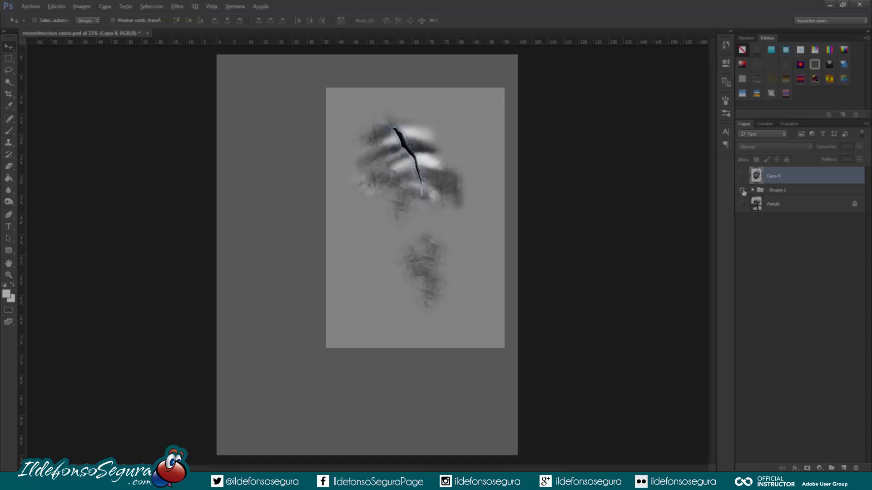
click(743, 191)
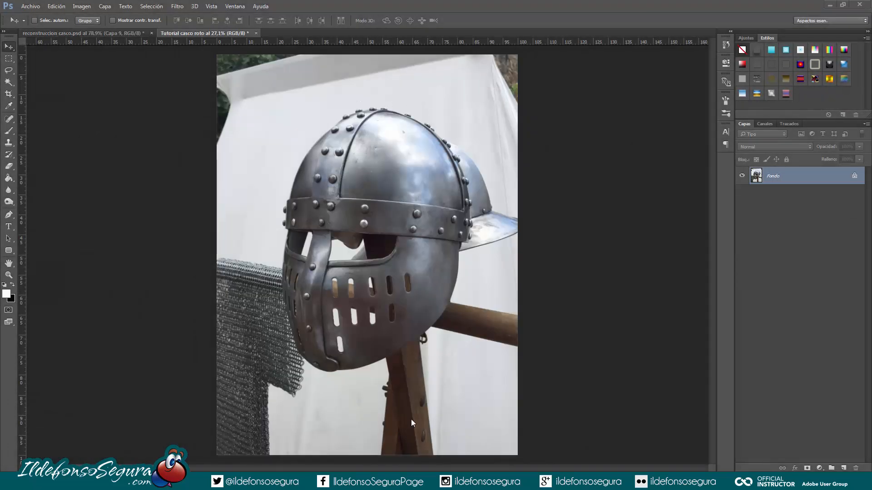
Outline a thin jagged crack on the helmet's upper dome with the Lasso and fill it with black on a new layer
click(9, 71)
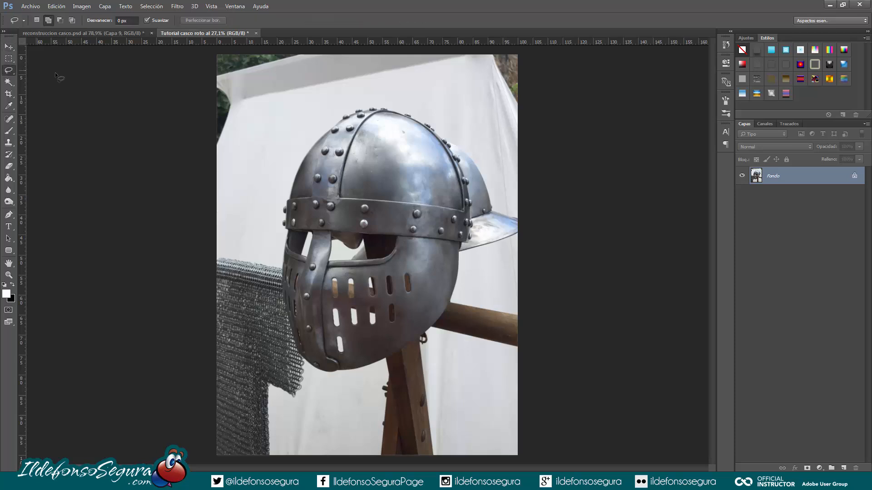
mouse_move(389, 133)
mouse_down()
mouse_move(424, 197)
mouse_move(418, 159)
mouse_move(391, 134)
mouse_up()
click(843, 468)
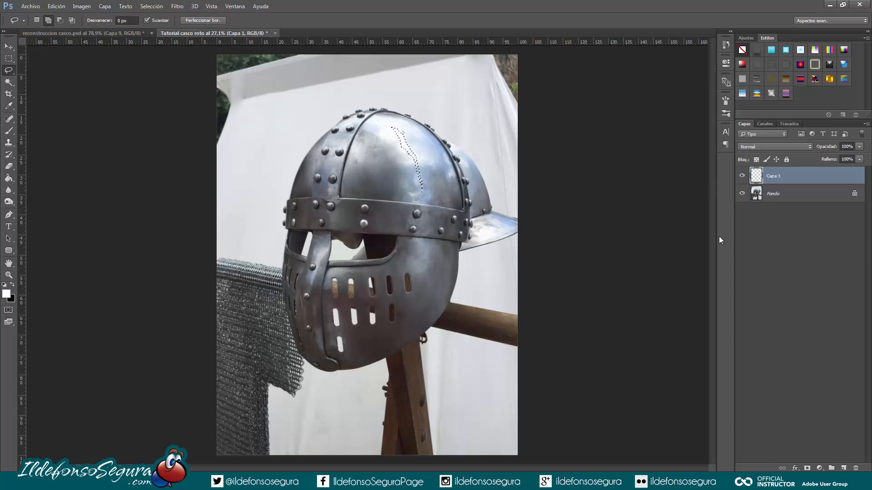
key(ctrl+BackSpace)
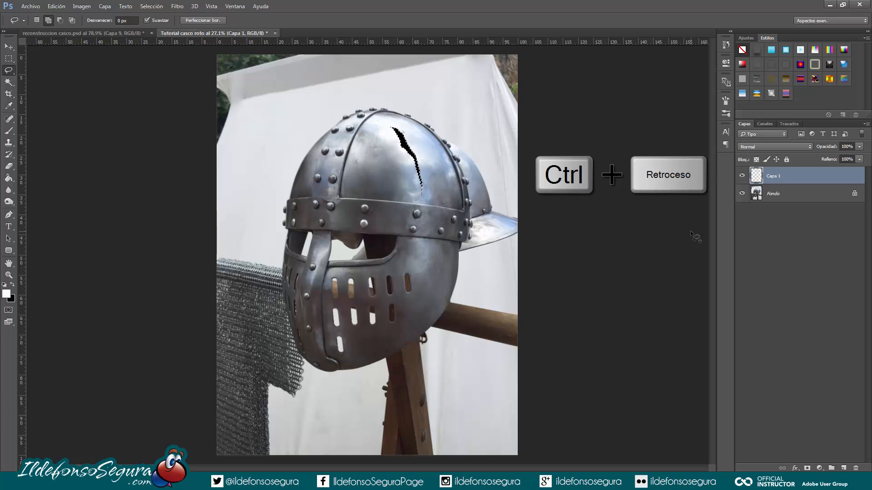
Invert the crack selection, fill the surrounding area of Capa 1 with white using the Paint Bucket, and deselect
scroll(401, 114, up, 3)
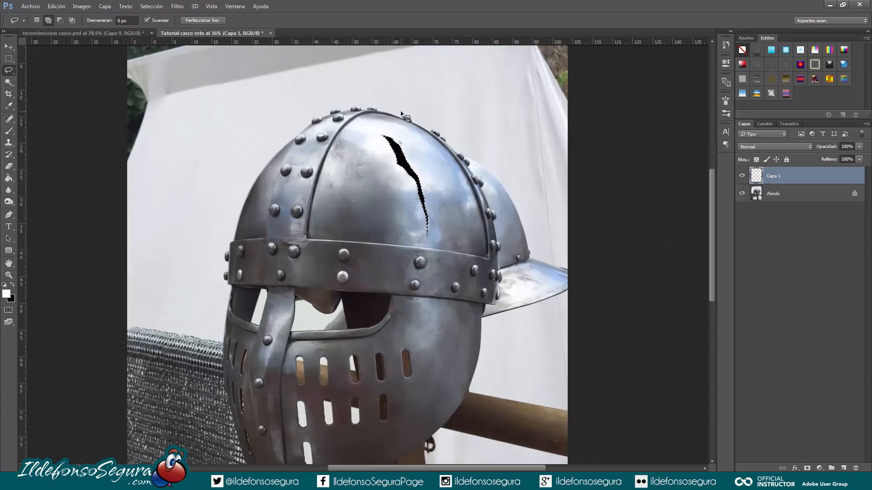
scroll(401, 113, up, 1)
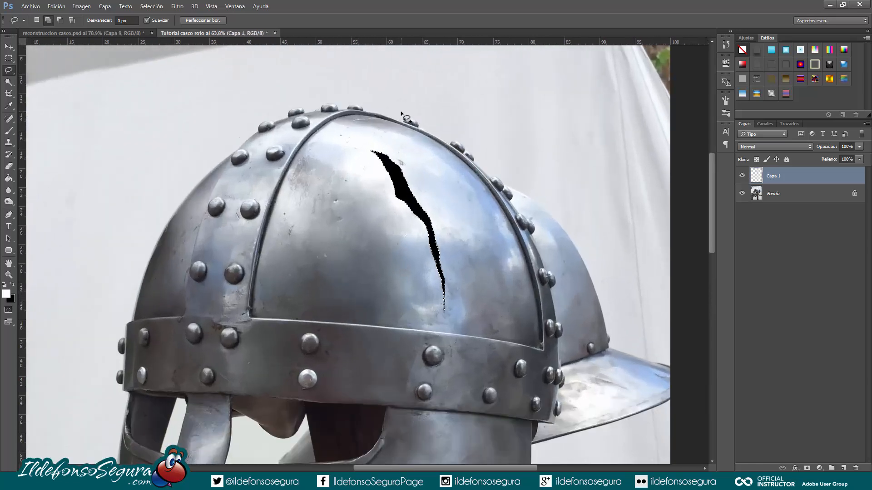
scroll(401, 113, down, 2)
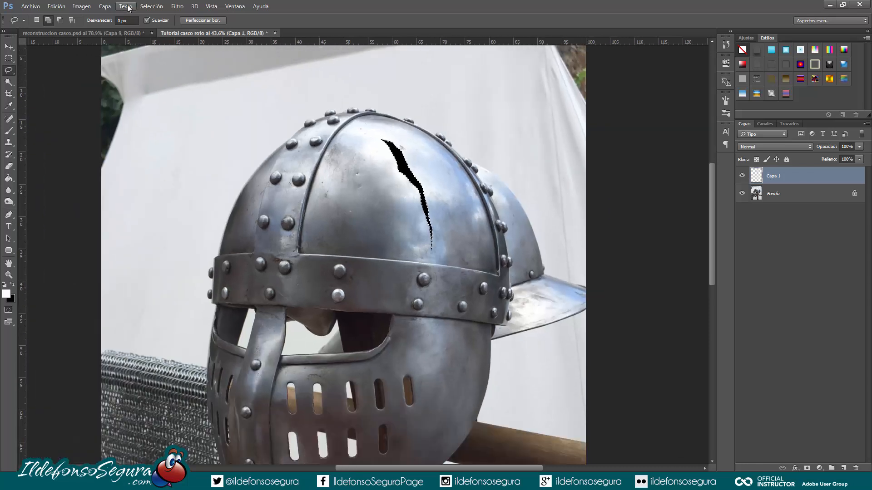
click(151, 6)
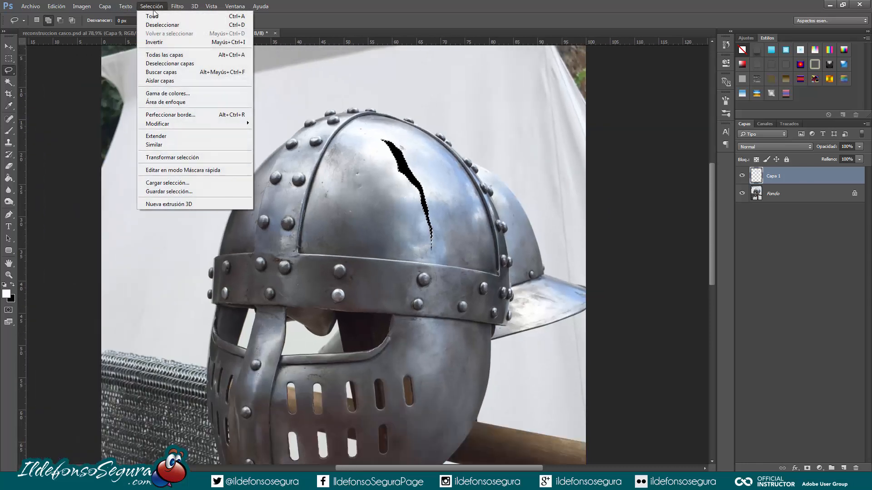
click(166, 41)
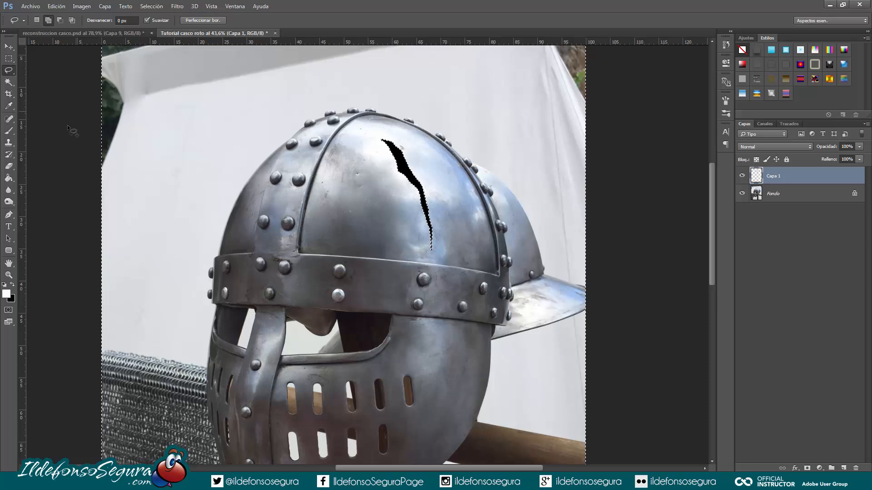
click(11, 179)
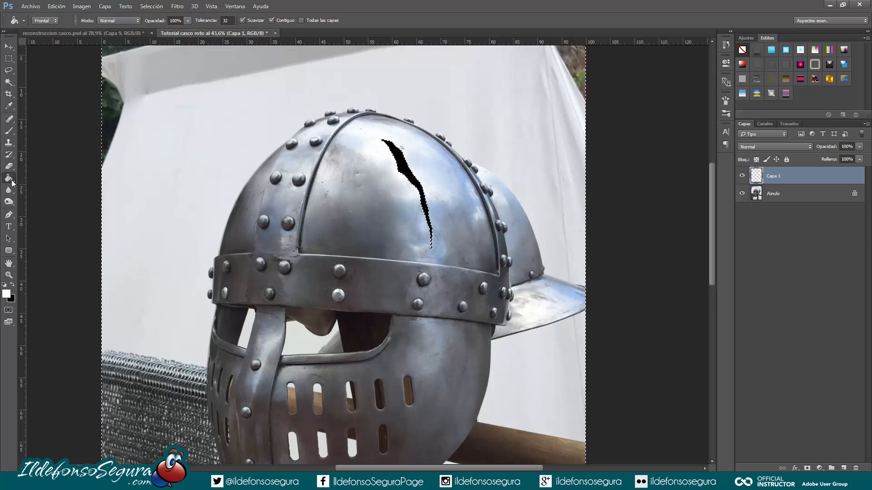
click(175, 189)
scroll(373, 212, down, 2)
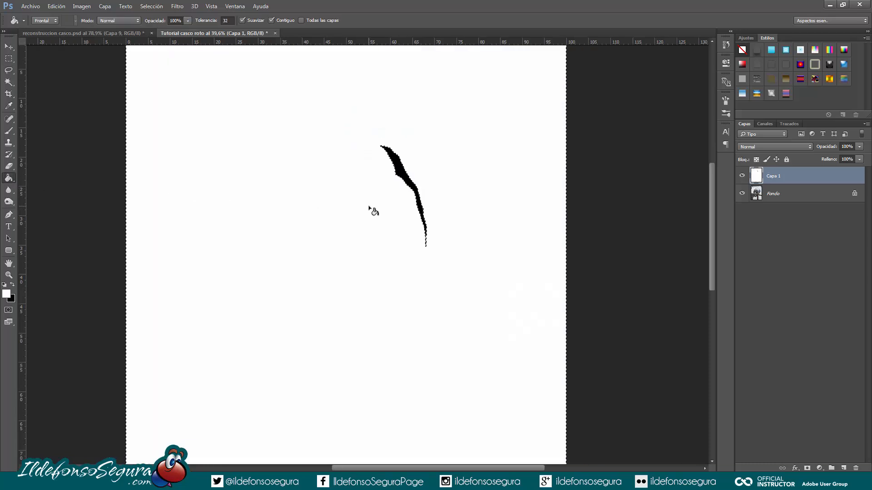
key(ctrl+d)
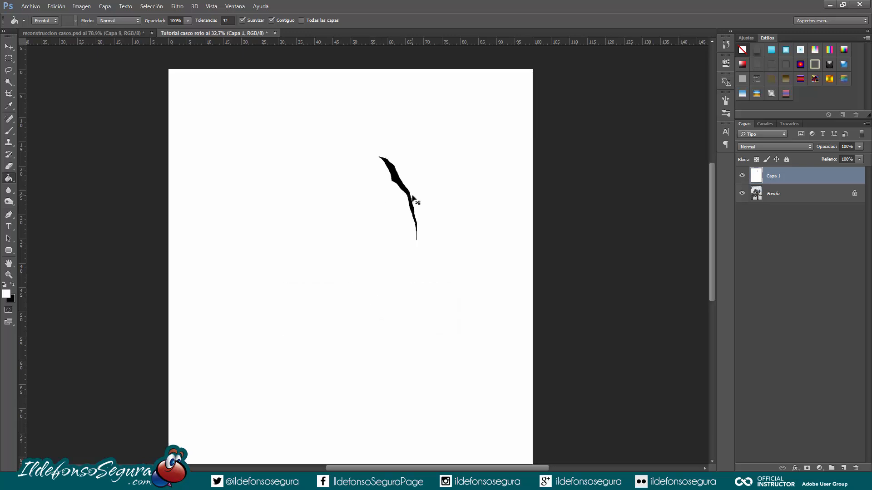
Invert the colours of Capa 1 and roughen the crack's edges with the Salpicaduras filter, Radio 8 and Suavizado 10
key(ctrl+i)
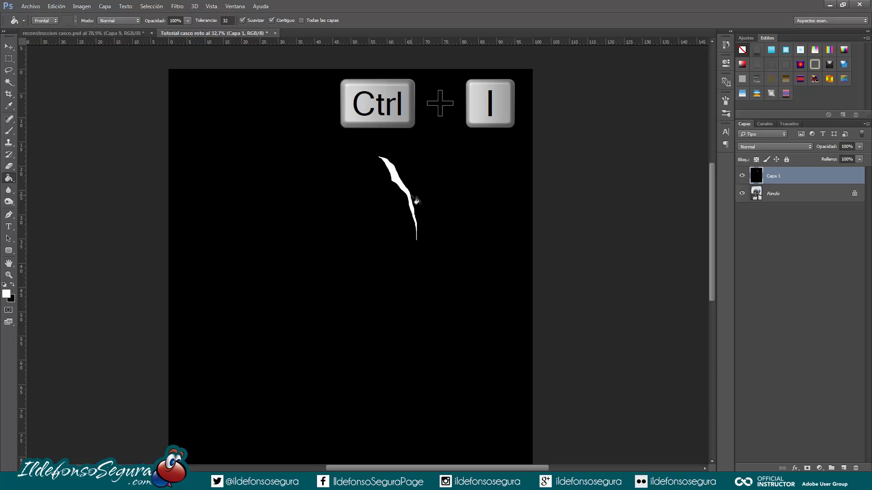
click(177, 7)
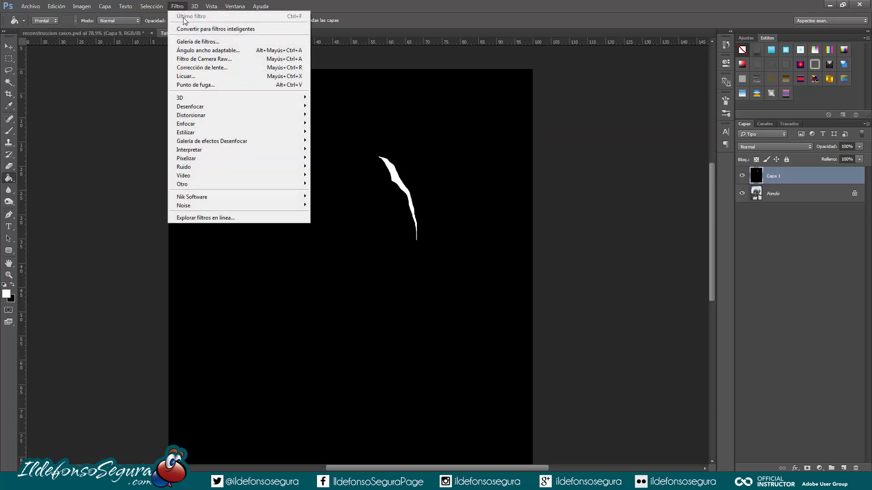
click(191, 41)
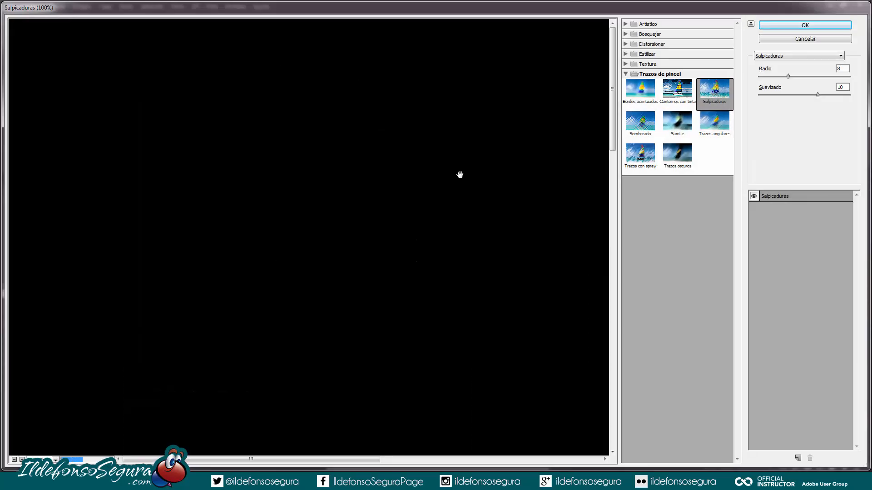
drag(414, 200, 296, 190)
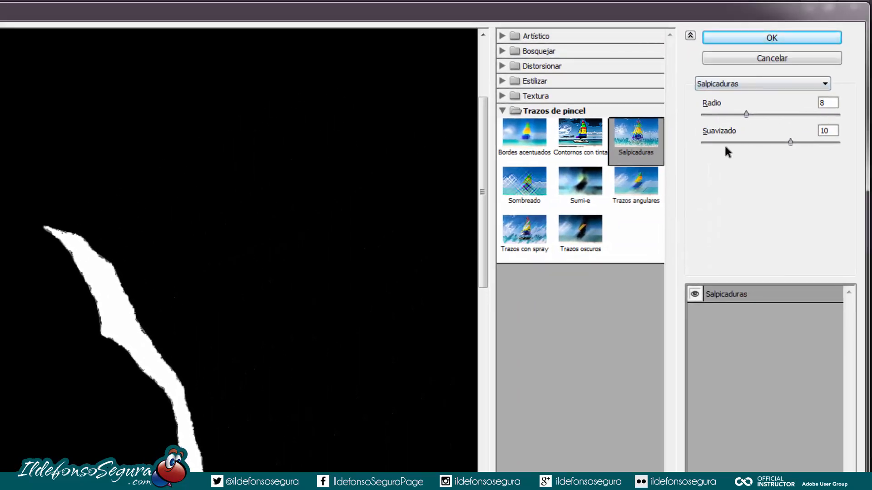
click(780, 38)
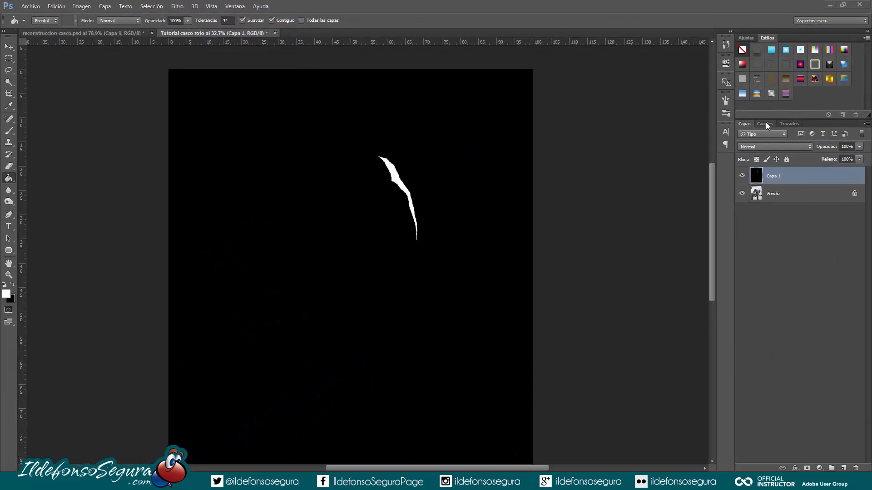
Load the Azul channel as a selection and copy the white crack from Capa 1 onto its own layer
click(765, 122)
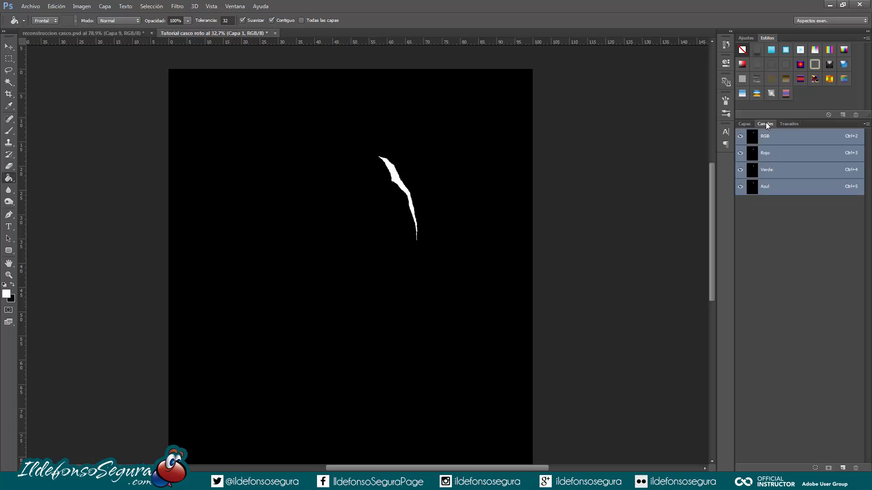
ctrl+click(753, 189)
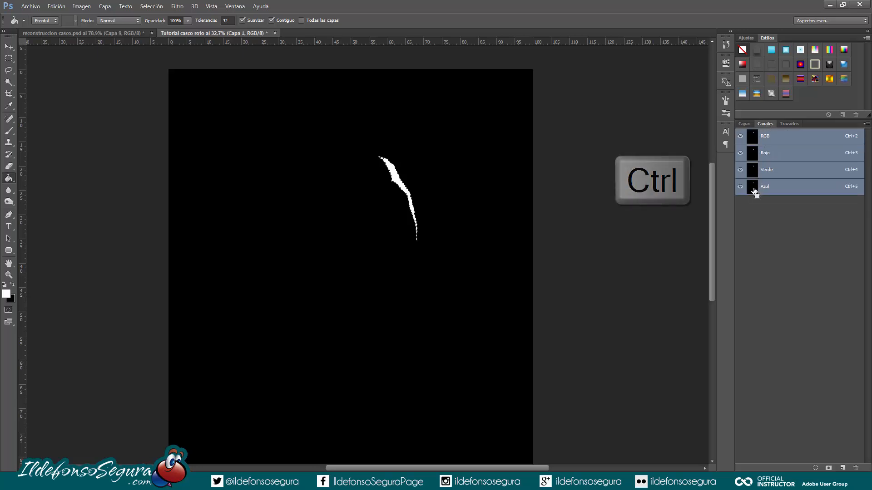
click(746, 124)
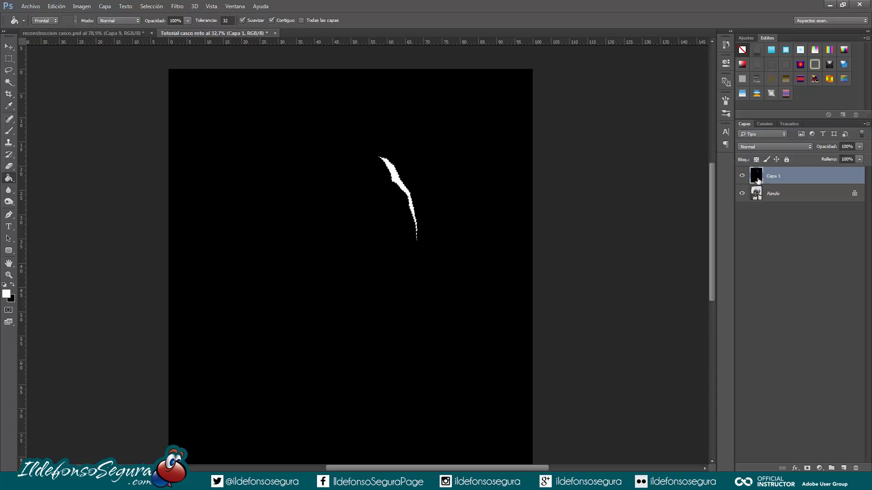
key(ctrl+j)
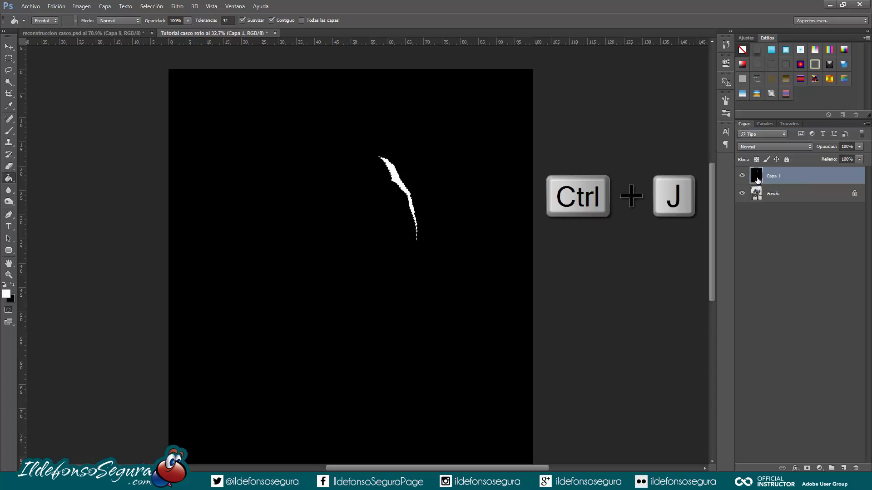
Delete the black-filled Capa 1 and invert the colour of the crack on Capa 2 to black
click(755, 194)
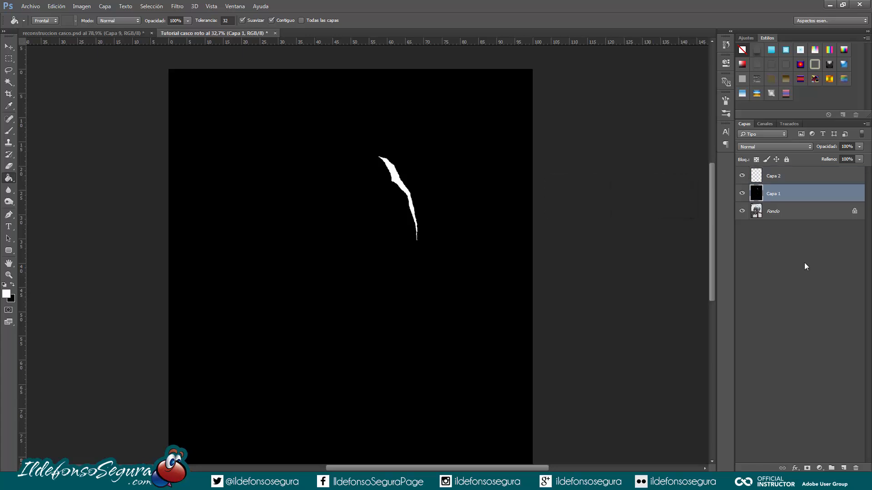
click(855, 467)
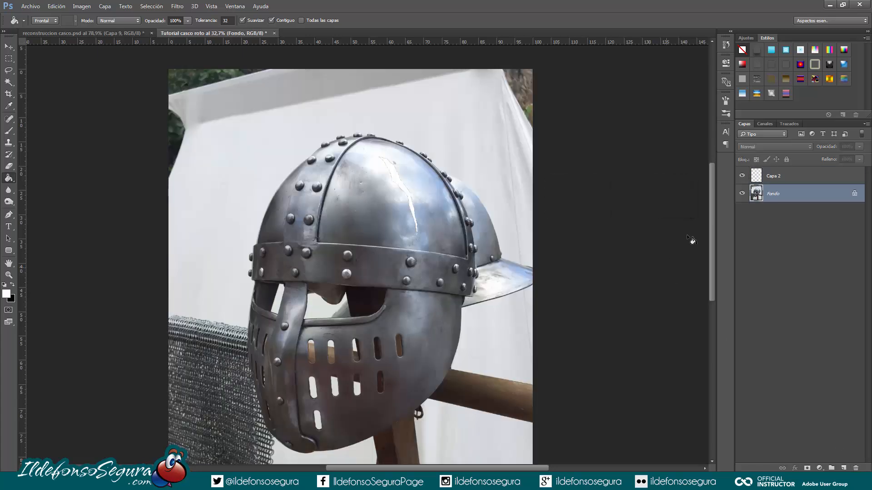
scroll(394, 189, up, 3)
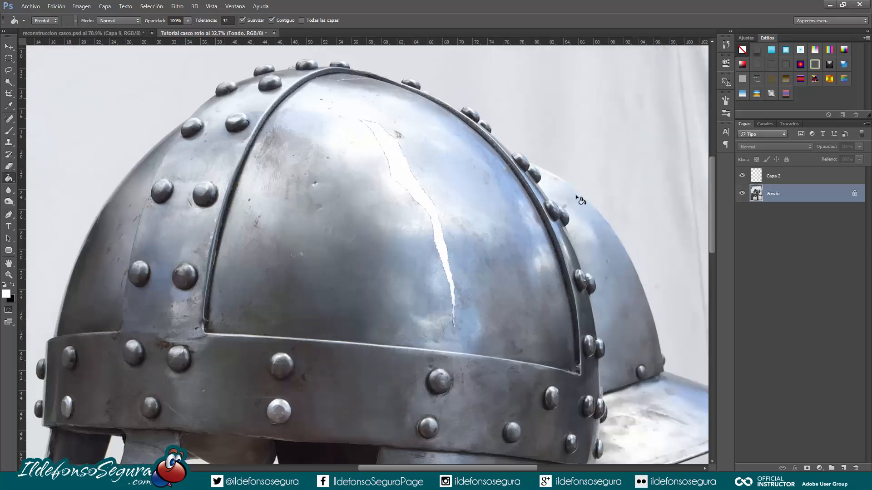
click(758, 177)
key(ctrl+i)
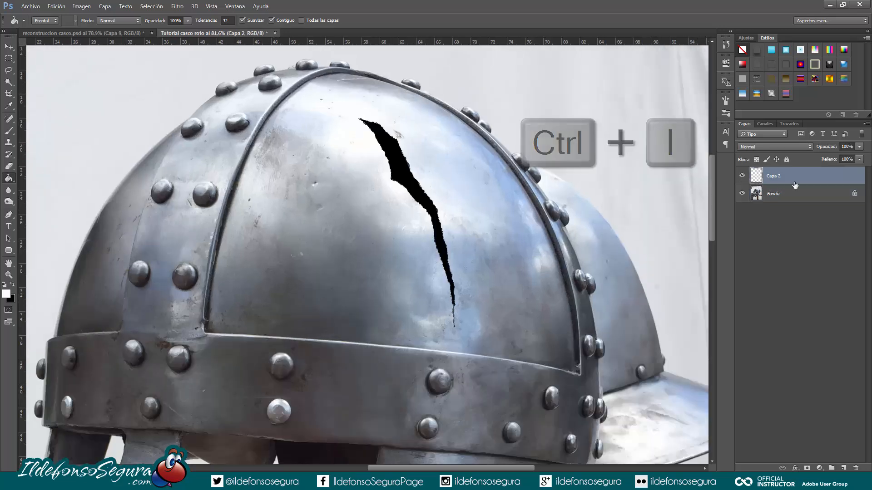
Add a Bisel y relieve style to Capa 2: Relieve acolchado, Redondeado, Profundidad 100 %, Tamaño 9 px, Ángulo -27°, Altitud 45°
scroll(497, 198, down, 1)
key(ctrl+0)
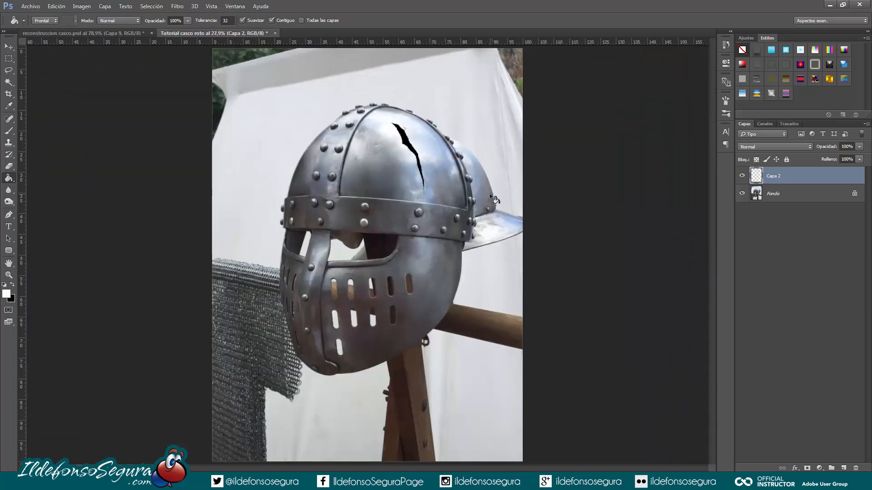
key(v)
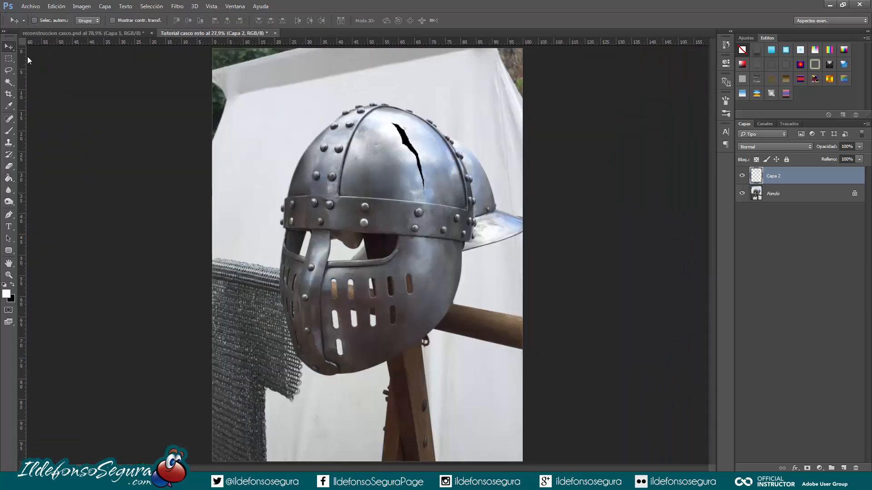
scroll(449, 213, up, 1)
scroll(453, 214, up, 5)
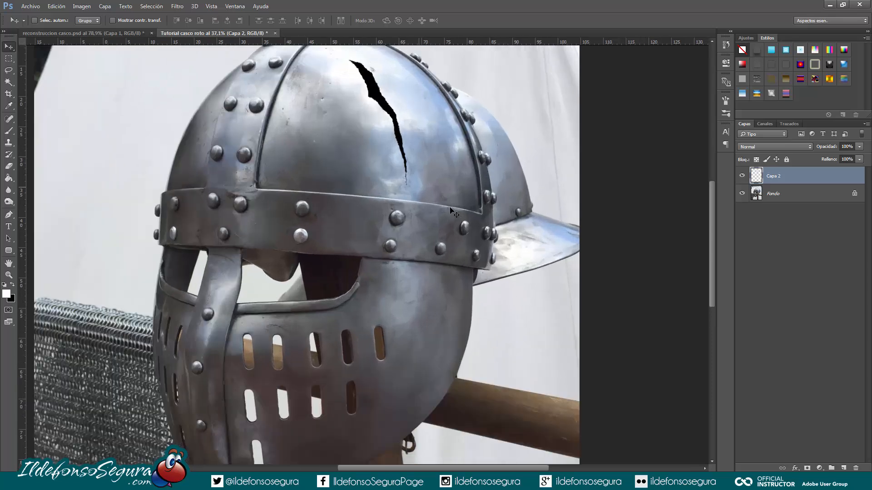
drag(456, 194, 421, 274)
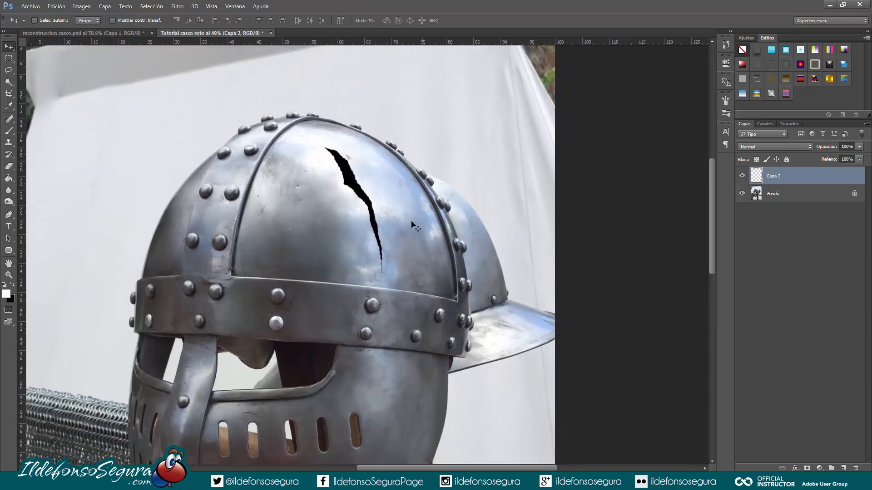
right_click(775, 181)
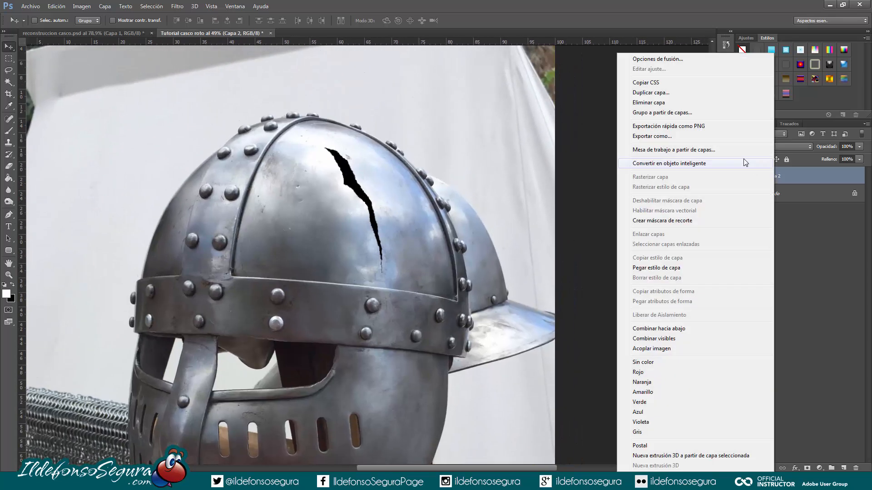
click(661, 58)
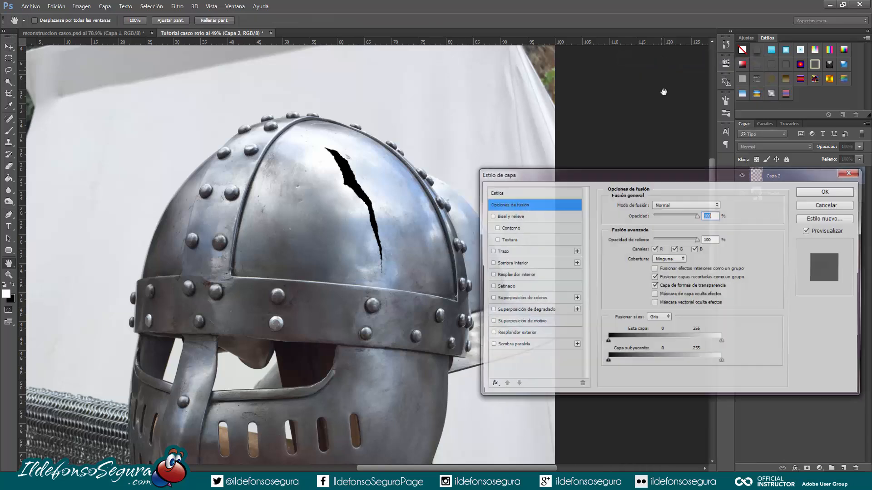
click(507, 218)
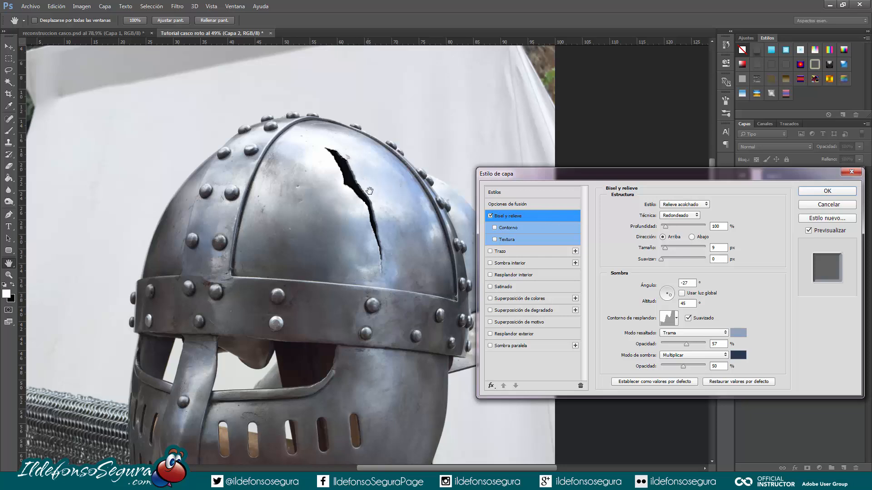
scroll(376, 208, up, 1)
scroll(399, 241, up, 4)
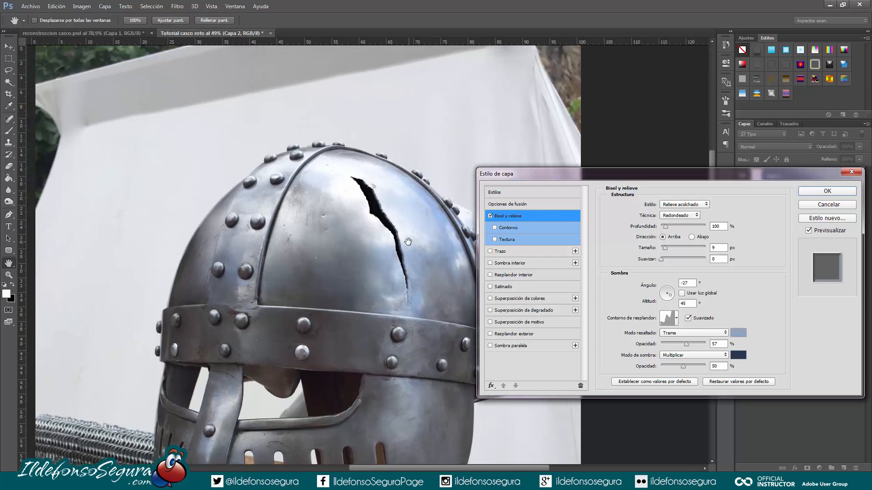
scroll(403, 242, up, 3)
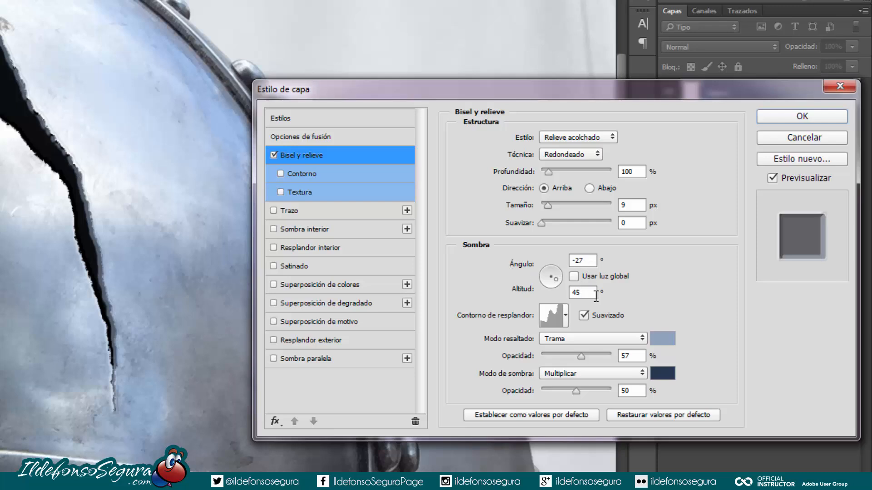
Inspect the bevel's custom Contorno de resplandor curve and the Vértice setting of its lowest point
click(550, 318)
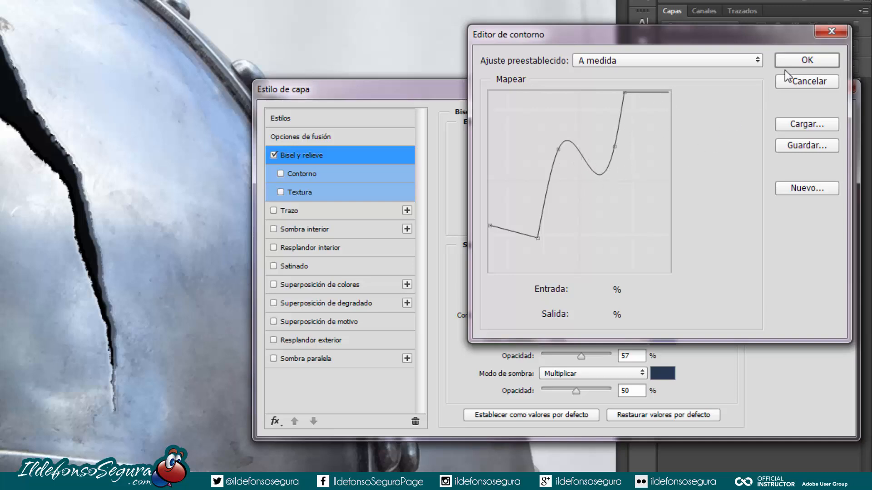
click(537, 238)
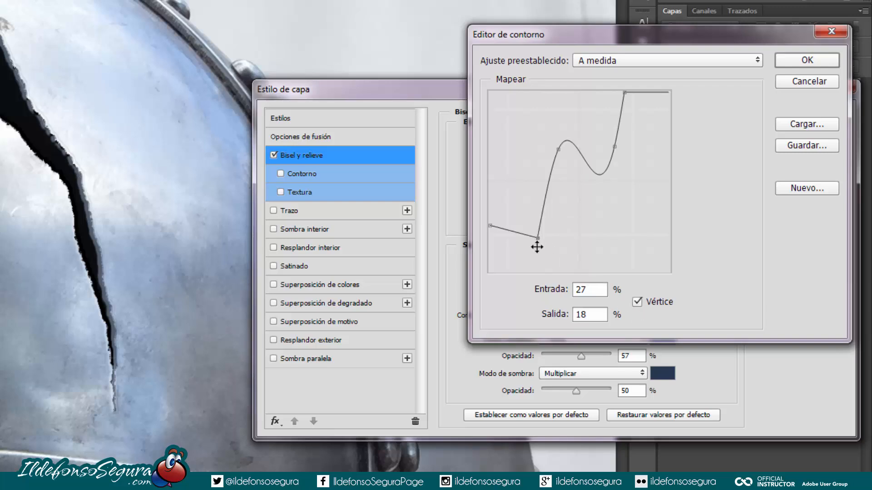
click(636, 302)
click(636, 302)
click(787, 61)
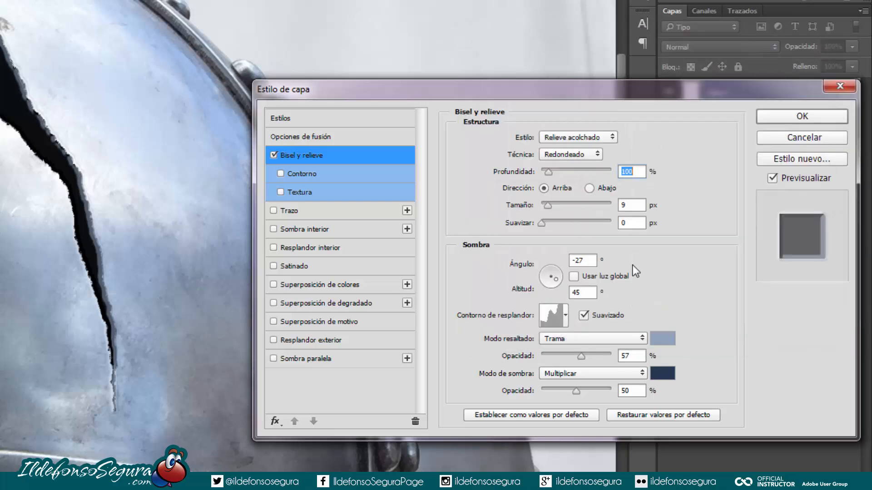
Set the bevel's highlight colour to 8fa3be and its shadow colour to 273852
click(662, 339)
drag(637, 265, 641, 173)
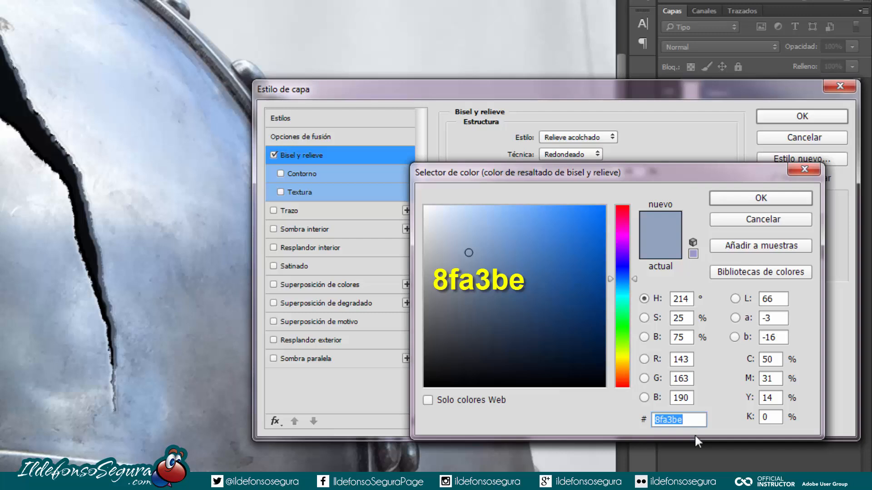
click(750, 195)
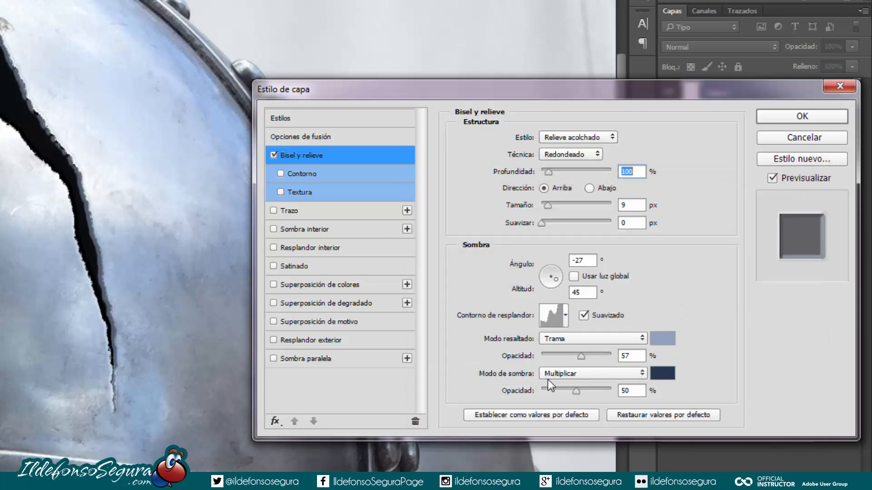
click(659, 380)
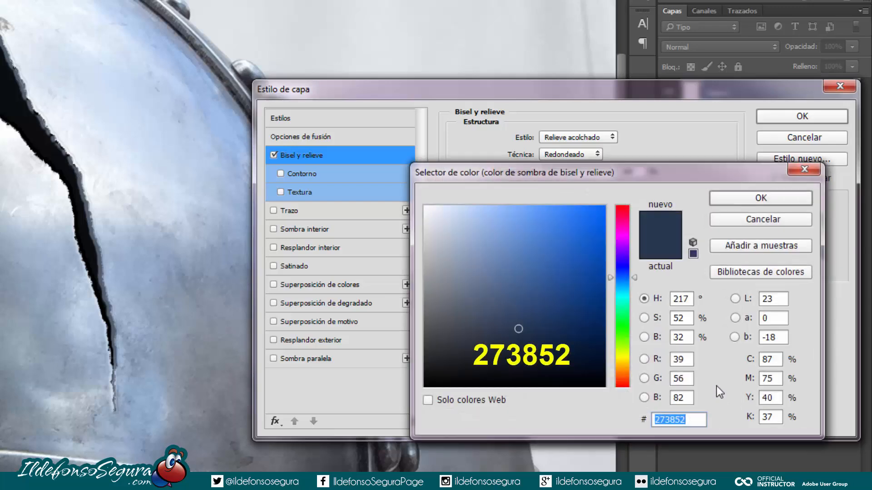
click(760, 199)
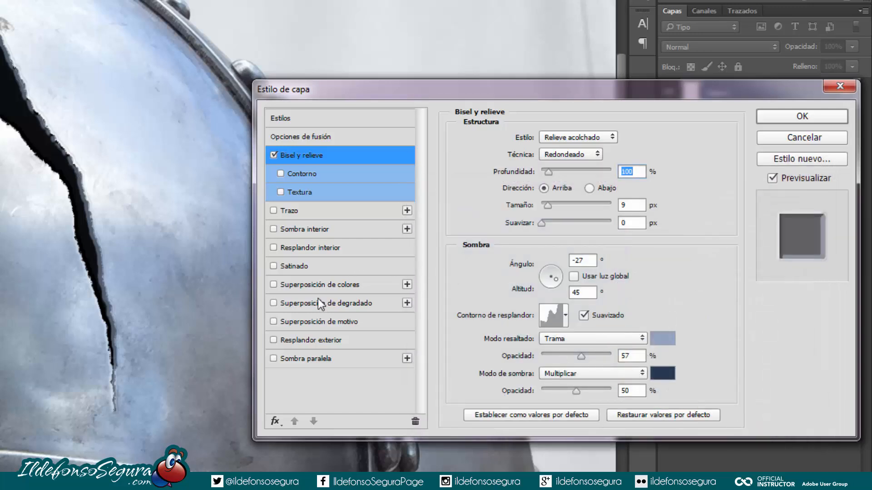
Add a white Resplandor exterior to Capa 2 in Trama mode with Opacidad 38 %, Extender 45 % and Tamaño 13 px, and apply the styles
click(311, 341)
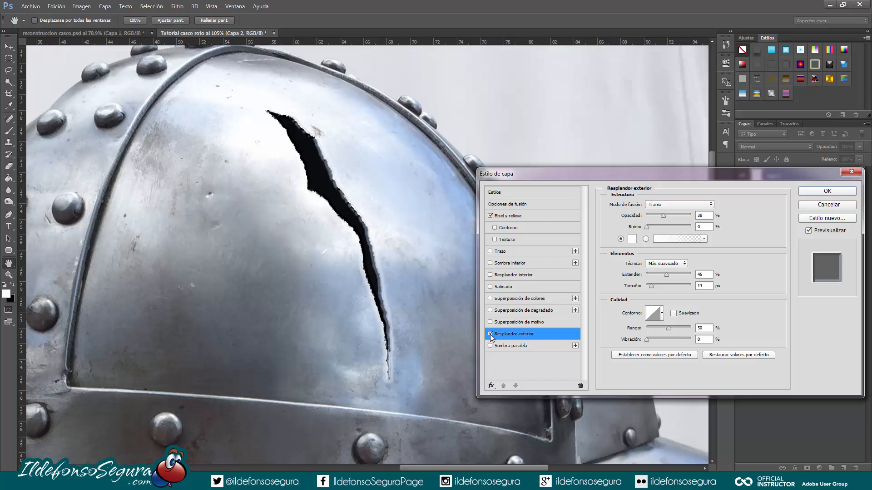
click(490, 334)
click(490, 335)
click(807, 192)
key(v)
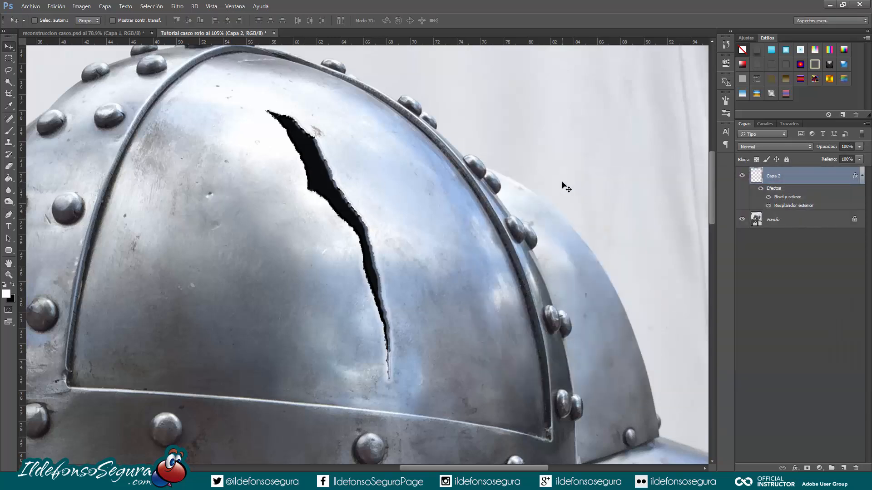
Create a new layer above Capa 2 and fill it with 50% gris in Normal mode at 100 % opacity
key(ctrl+0)
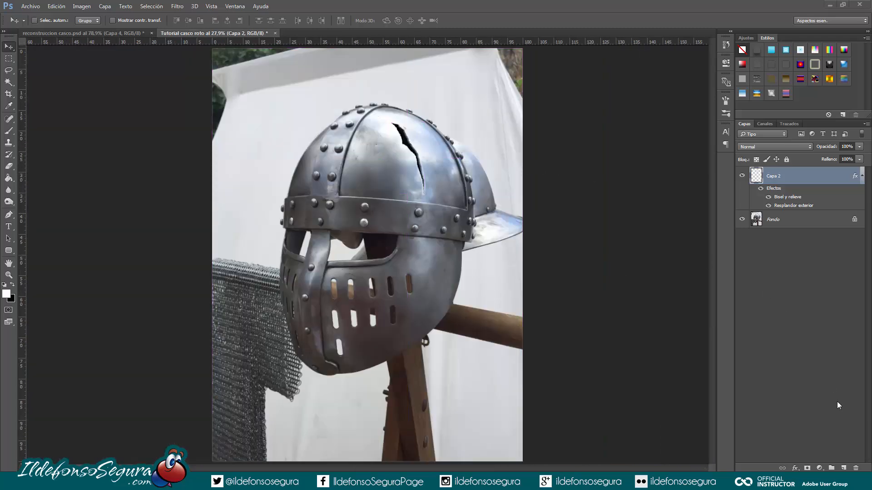
click(843, 467)
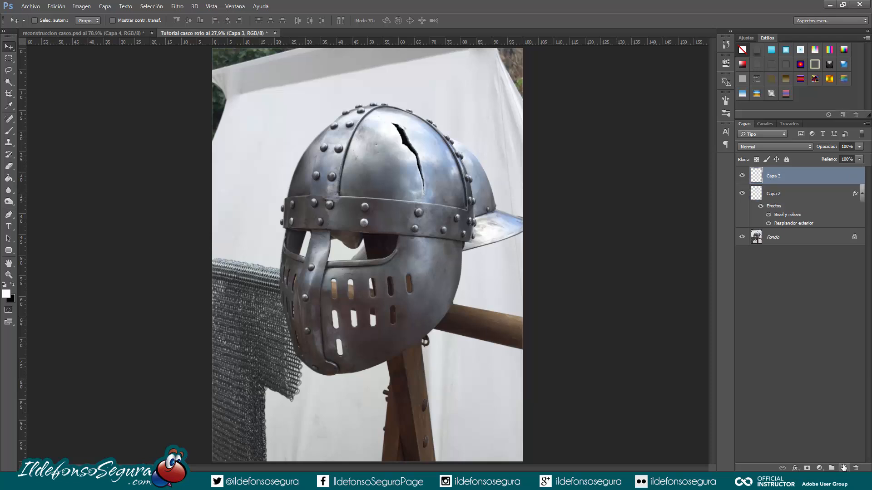
click(53, 7)
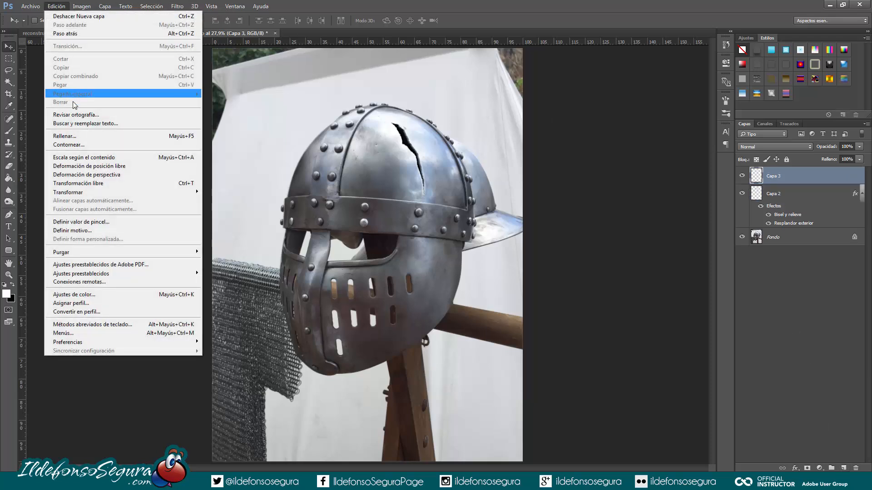
click(79, 138)
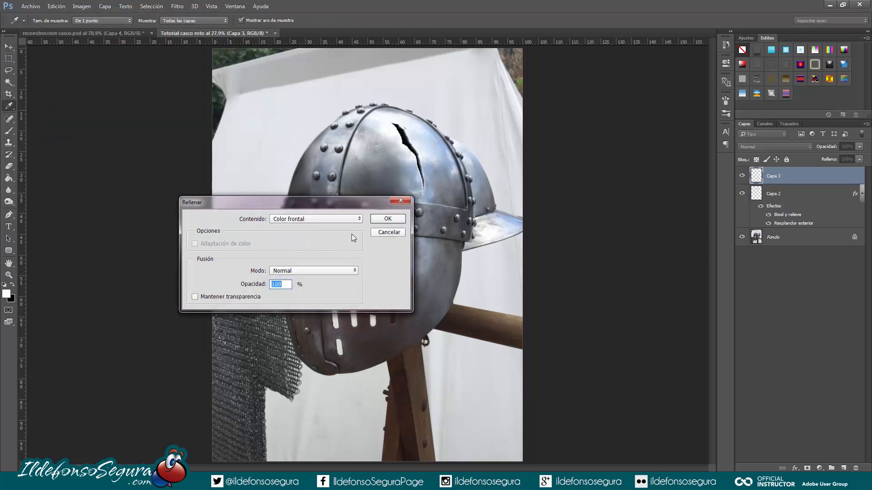
click(326, 221)
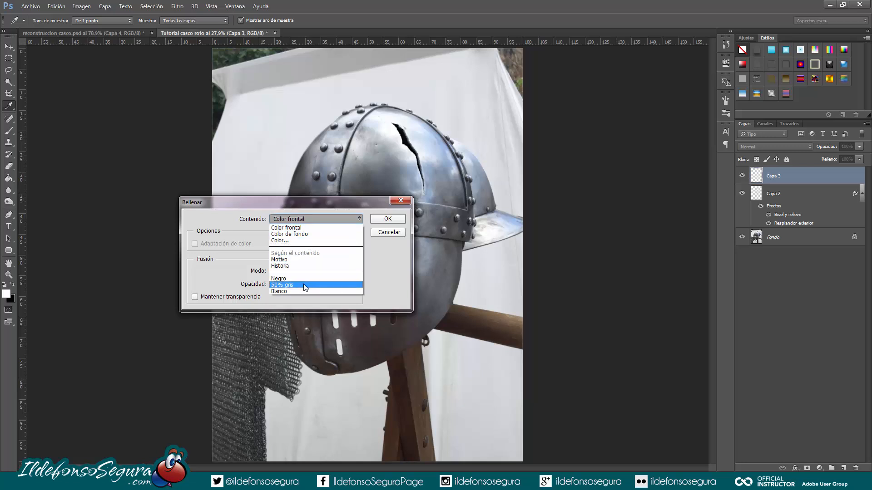
click(305, 286)
click(385, 218)
key(v)
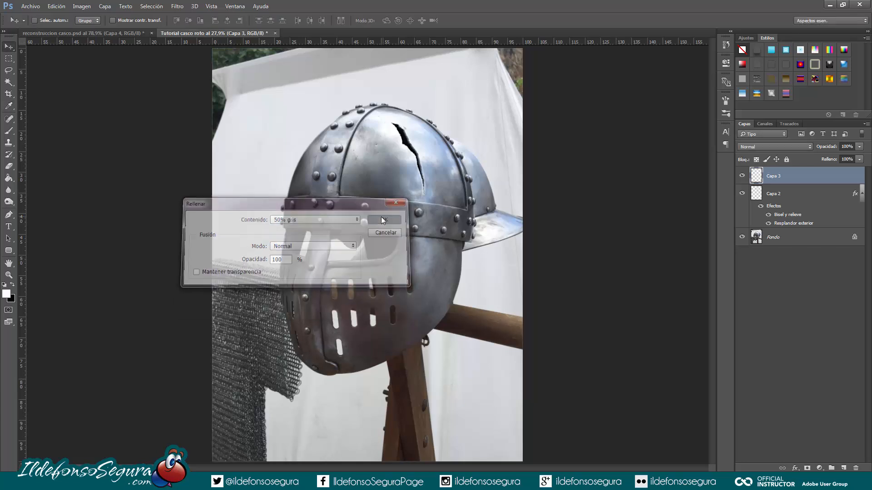
Set the blending mode of the grey-filled layer to Superponer and check its effect on the image
click(755, 146)
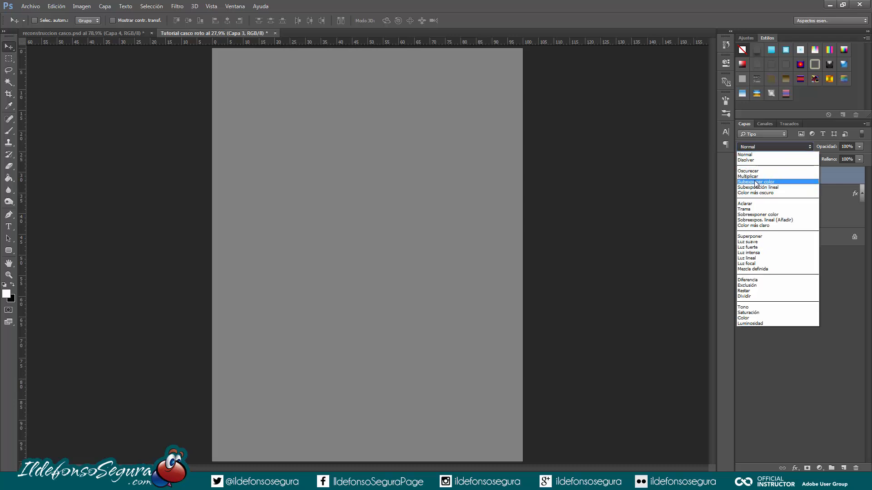
click(753, 237)
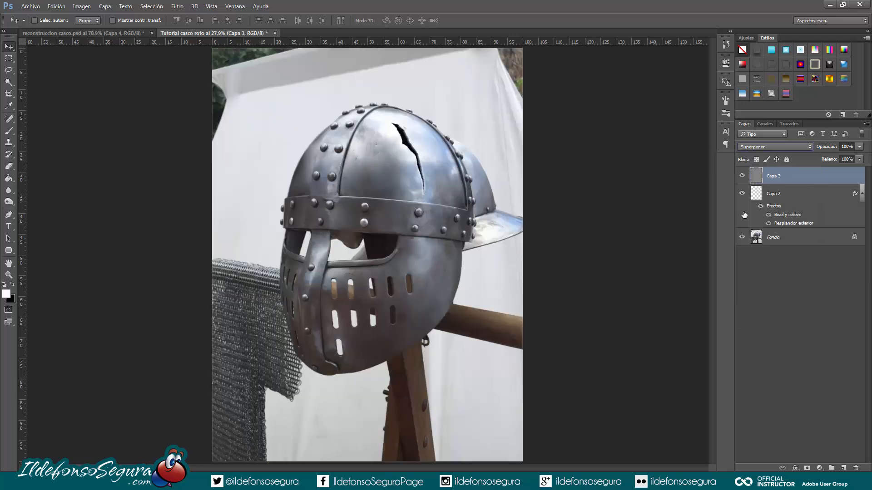
click(741, 176)
Choose the Sobreexponer tool for retouching around the crack and set its Exposición to 40%
click(9, 274)
drag(242, 78, 305, 176)
click(343, 189)
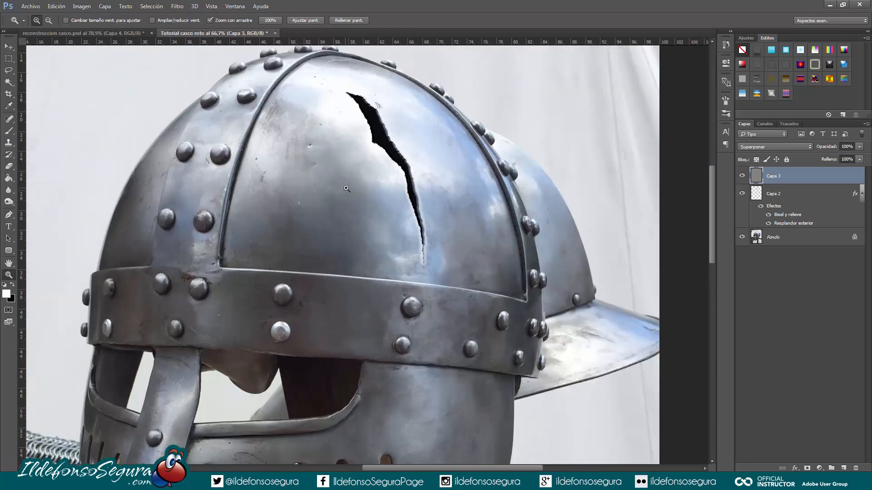
click(346, 188)
click(346, 188)
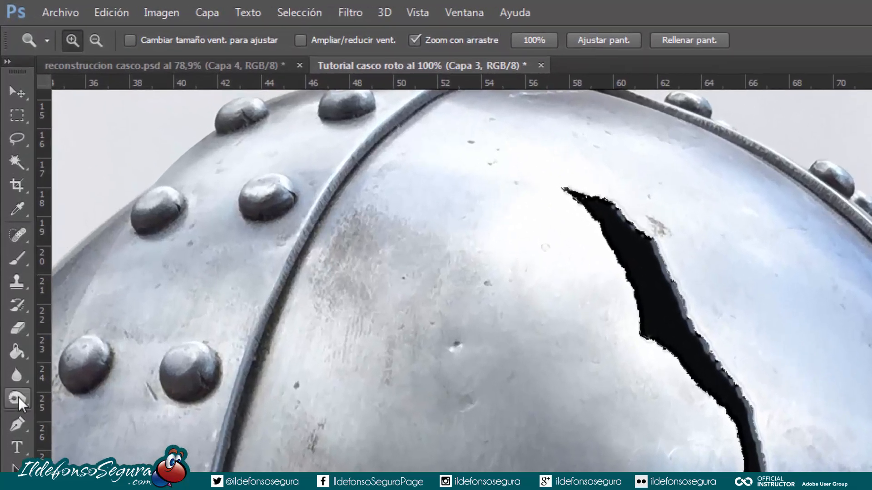
click(18, 398)
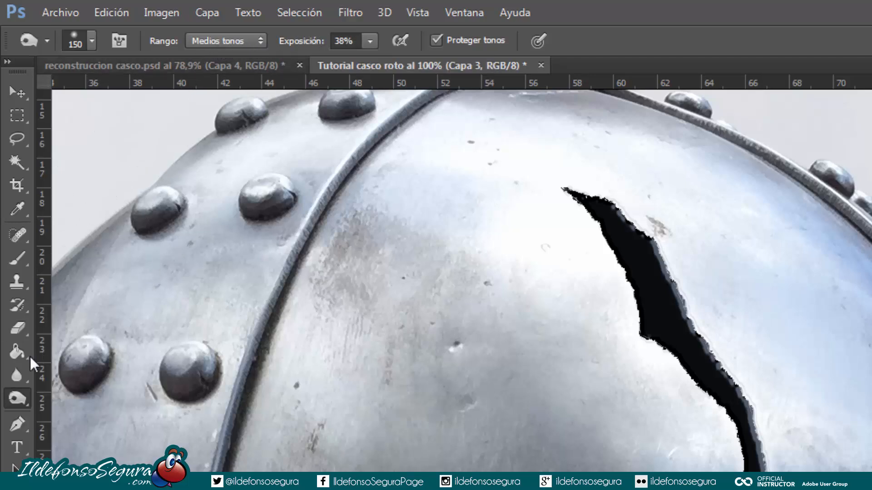
drag(9, 400, 86, 397)
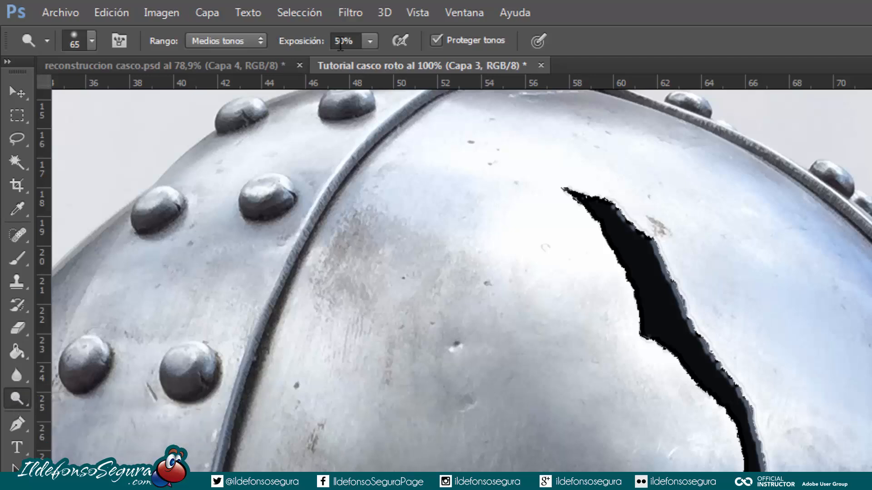
drag(338, 40, 376, 37)
text(40)
key(Return)
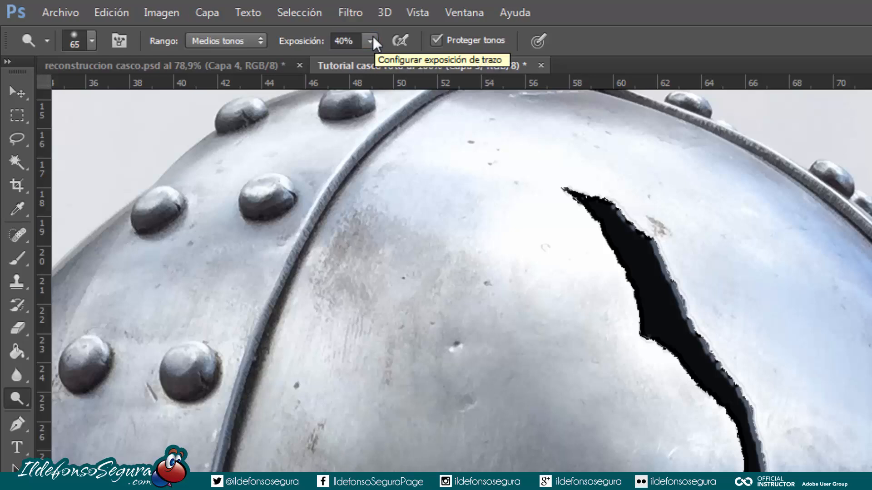
Choose the Subexponer tool at 38% Exposición and darken the metal to the right of the lower crack with an 81 px brush
right_click(26, 399)
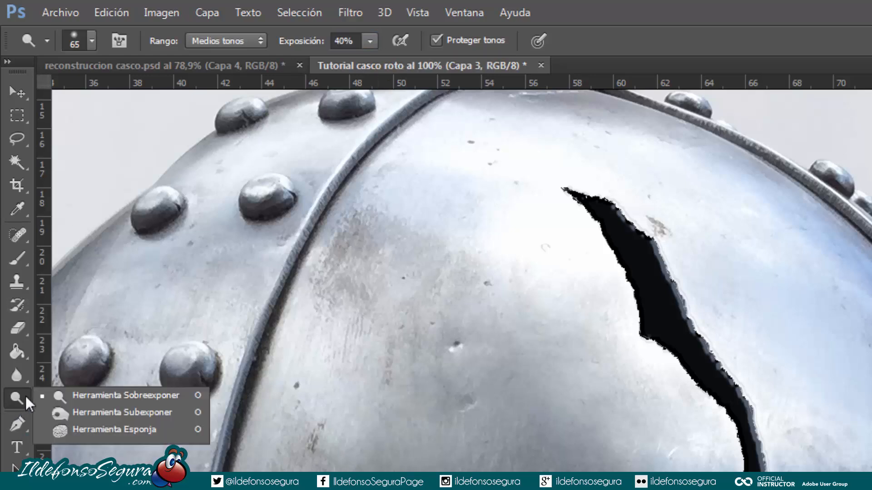
click(68, 412)
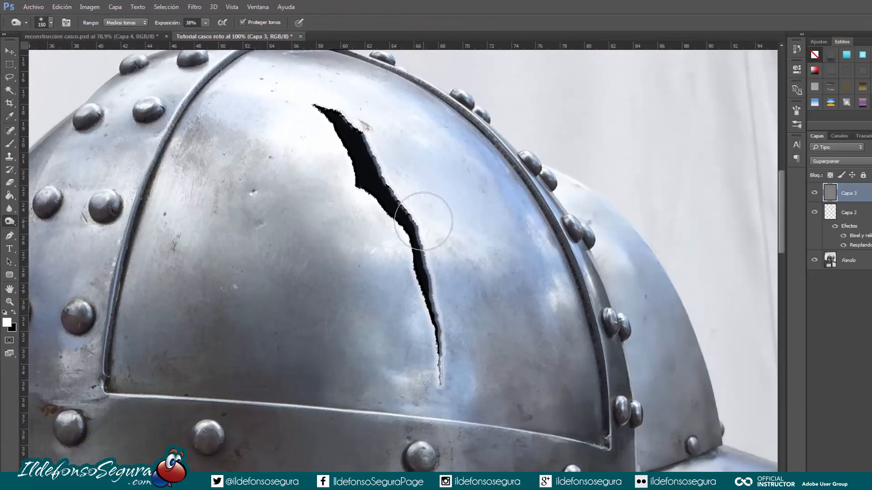
scroll(764, 401, up, 1)
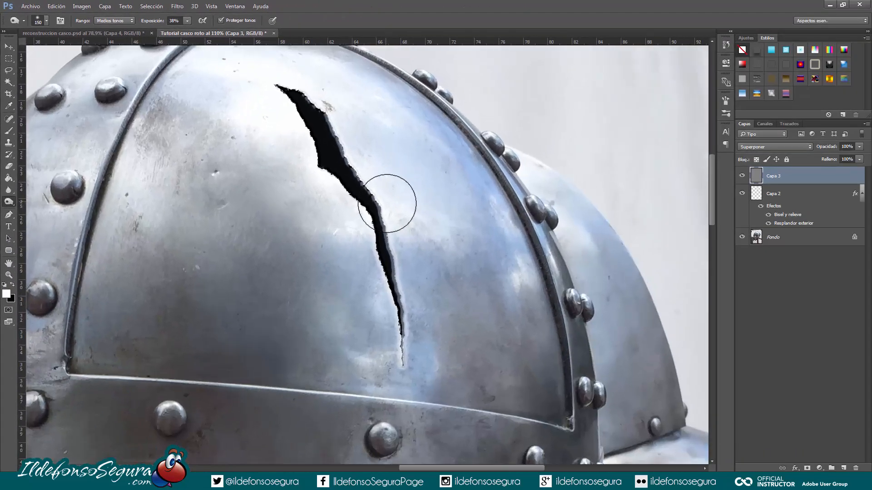
mouse_move(418, 271)
mouse_down()
mouse_move(413, 265)
mouse_move(482, 286)
mouse_move(438, 275)
mouse_up()
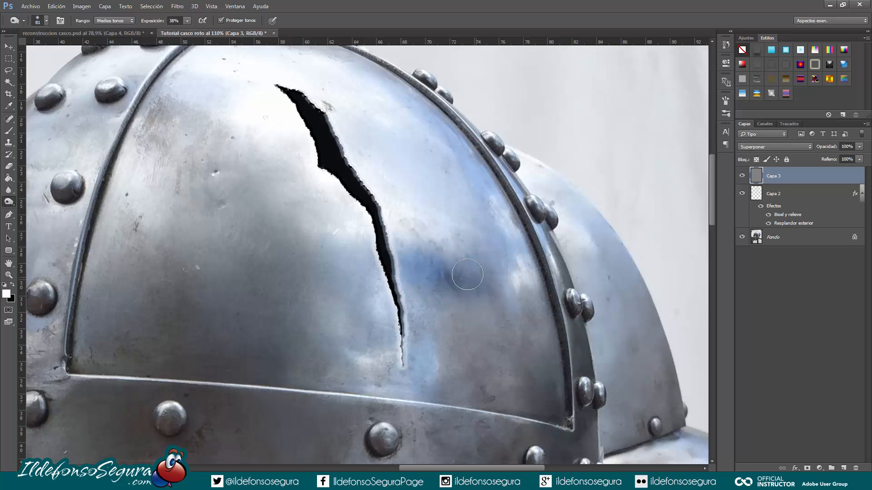
Alternate temporary Sobreexponer highlights with Subexponer shadows on both sides of the crack to suggest dented metal
key(alt)
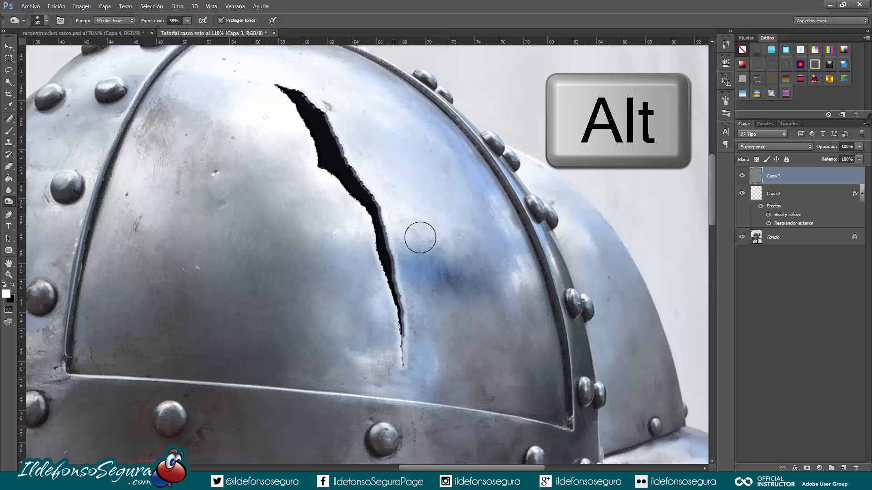
drag(449, 254, 505, 259)
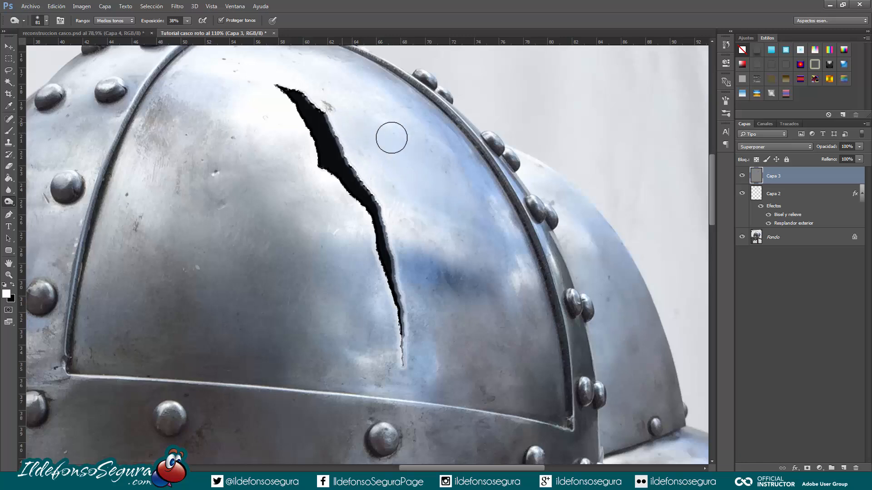
key(alt)
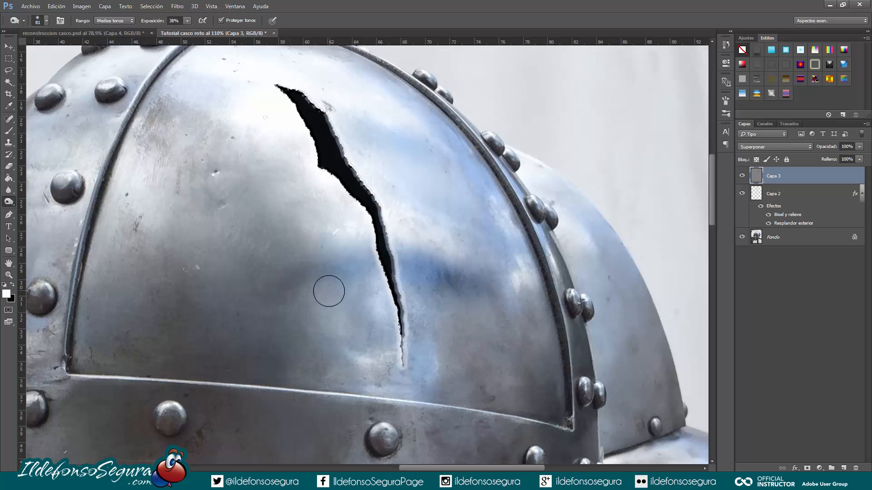
key(alt)
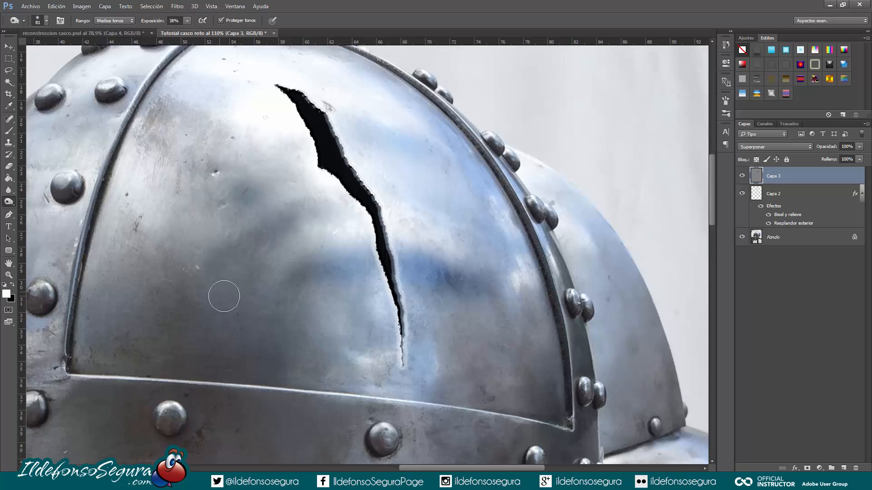
Darken the broad metal areas left of the crack and near the panel's right edge, and inspect Capa 3 on its own
drag(235, 291, 263, 287)
mouse_move(245, 249)
mouse_down()
mouse_move(181, 319)
mouse_move(189, 316)
mouse_up()
drag(275, 334, 257, 354)
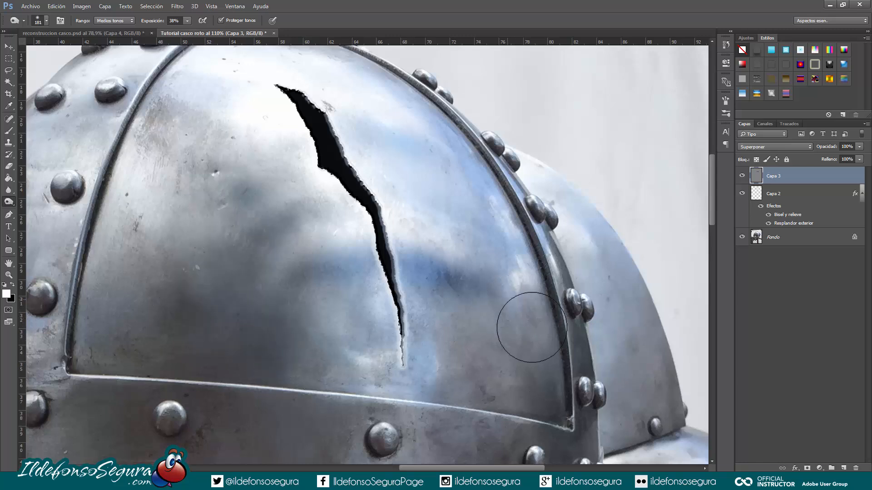
mouse_move(502, 253)
mouse_down()
mouse_move(479, 251)
mouse_move(505, 269)
mouse_up()
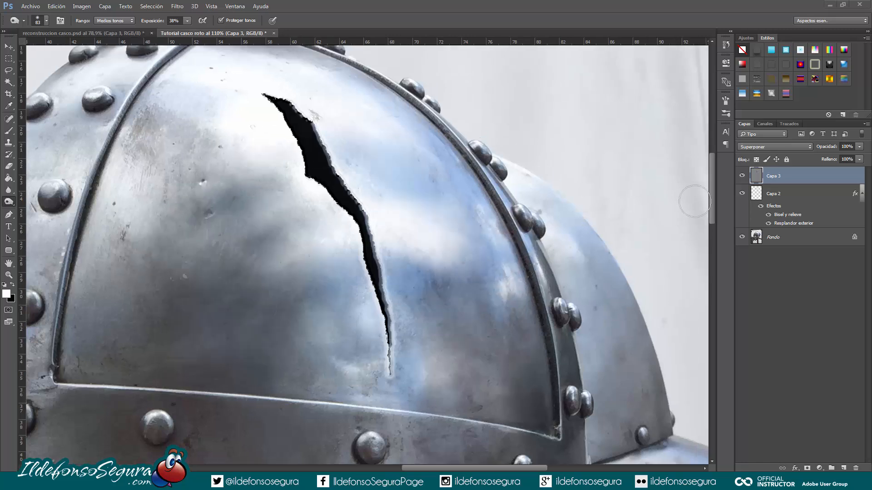
alt+click(742, 176)
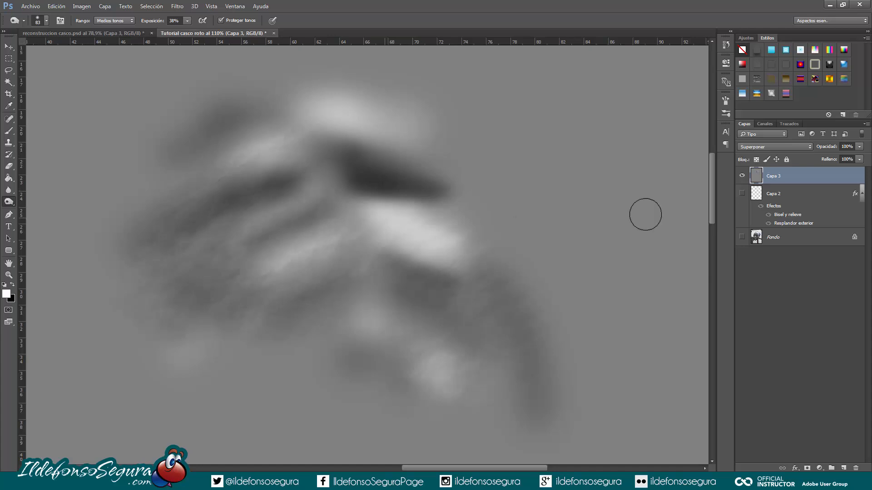
alt+click(742, 176)
Load the crack shape as a selection, invert it and add it to Capa 3 as a layer mask, checking the mask
key(ctrl)
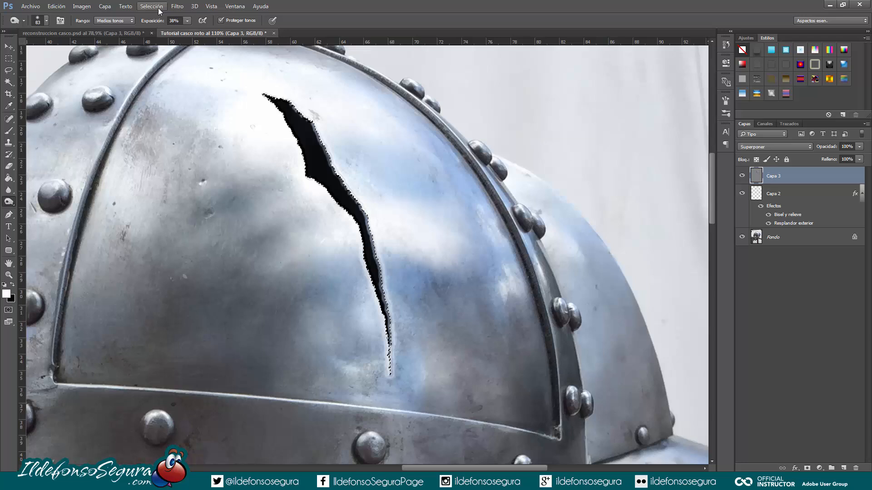
click(158, 8)
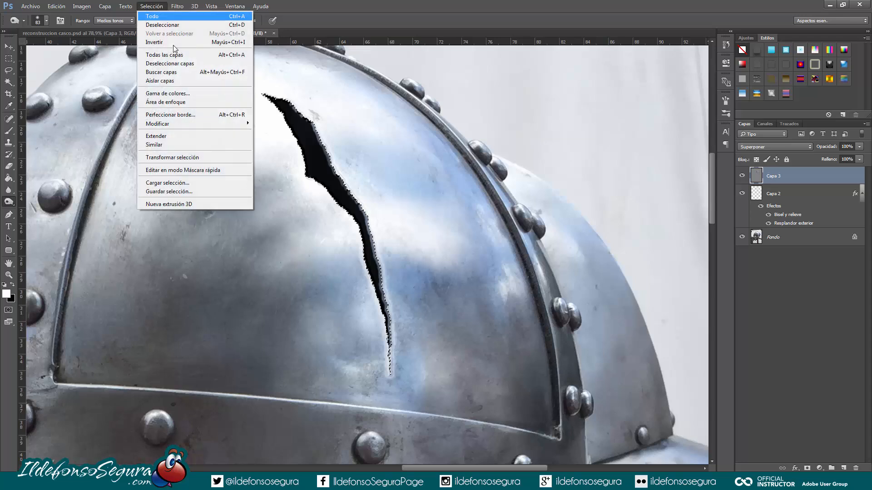
click(174, 45)
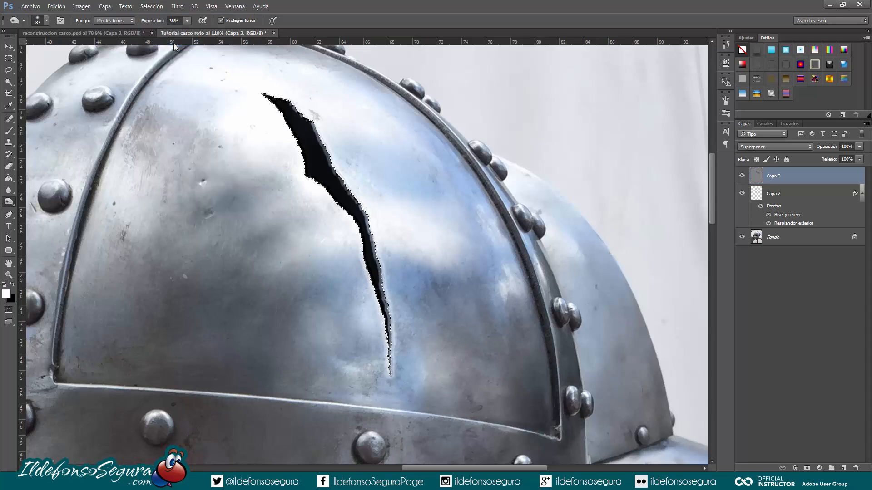
click(807, 468)
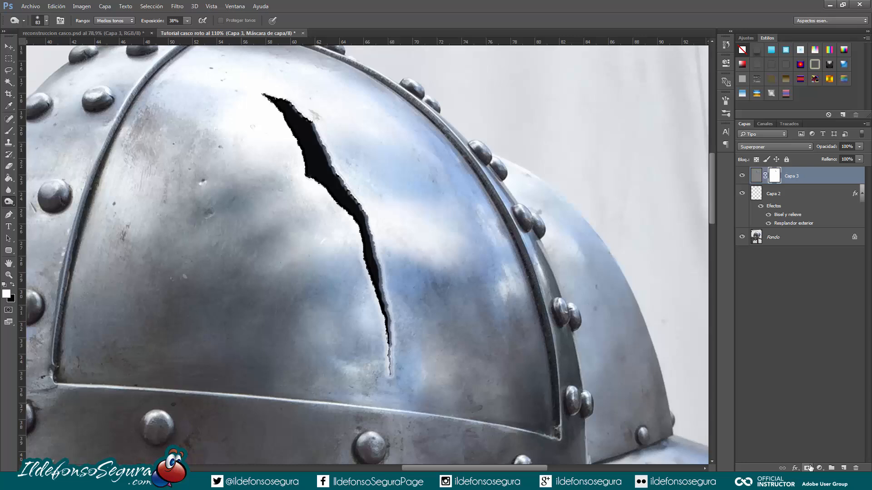
alt+click(776, 176)
alt+click(776, 176)
alt+click(742, 177)
alt+click(742, 176)
Duplicate the masked Capa 3, compare the image with and without the copy, and set the copy's Opacidad to 65%
key(ctrl+j)
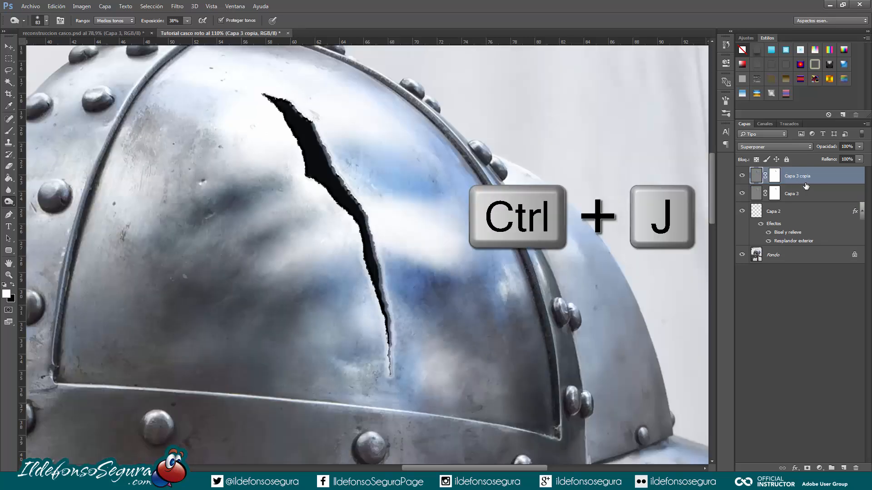
click(742, 176)
click(742, 176)
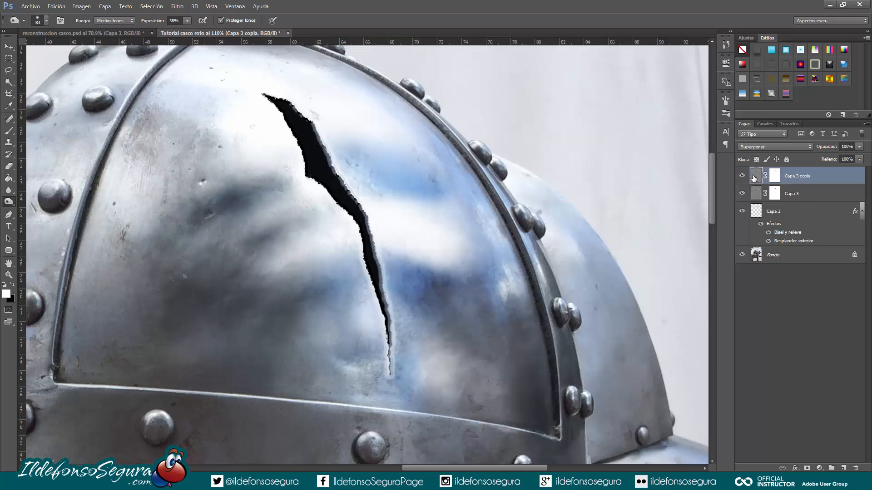
click(846, 147)
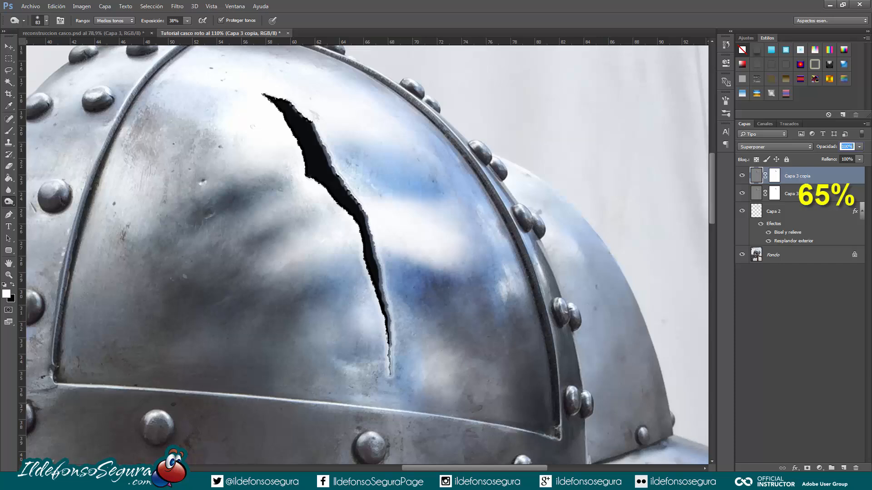
text(65)
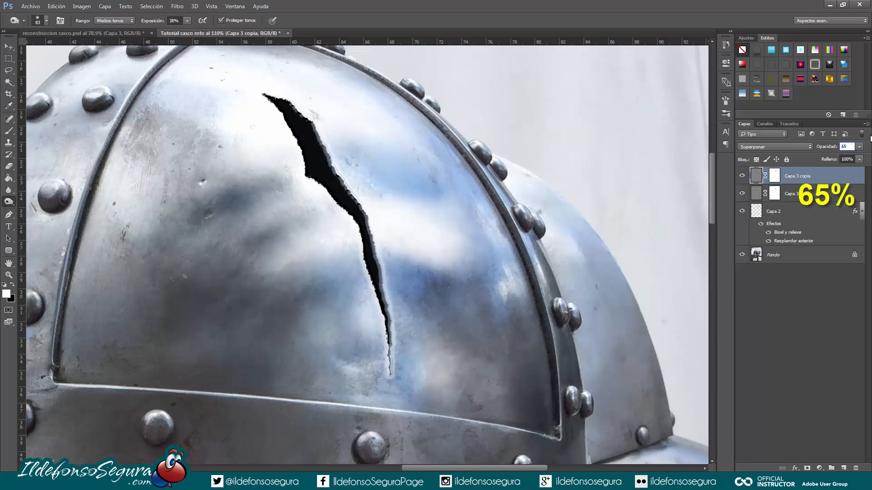
Set the Opacidad of the original Capa 3 to 95%
click(816, 194)
click(846, 147)
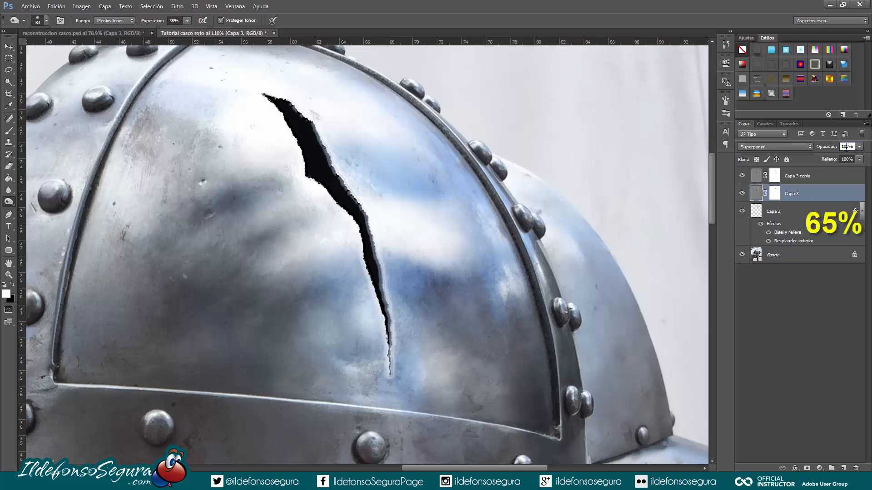
text(95)
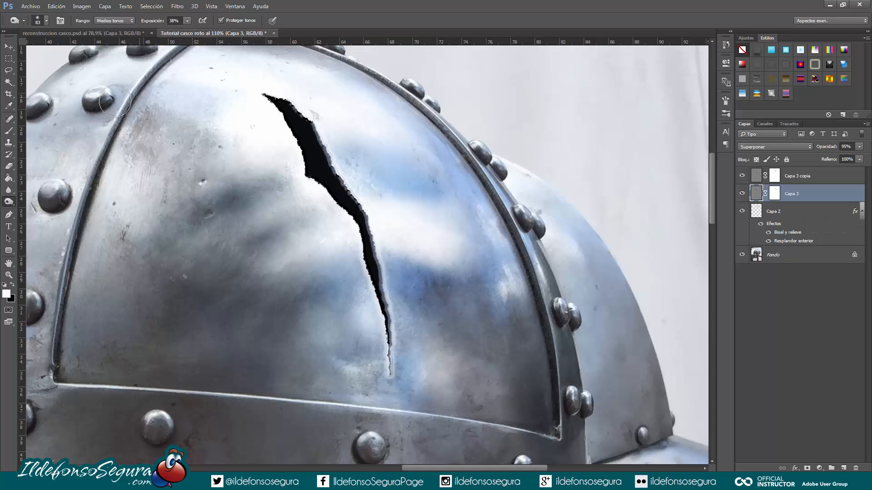
Duplicate the crack layer Capa 2 and clear the layer style from the copy
click(8, 47)
scroll(106, 108, down, 4)
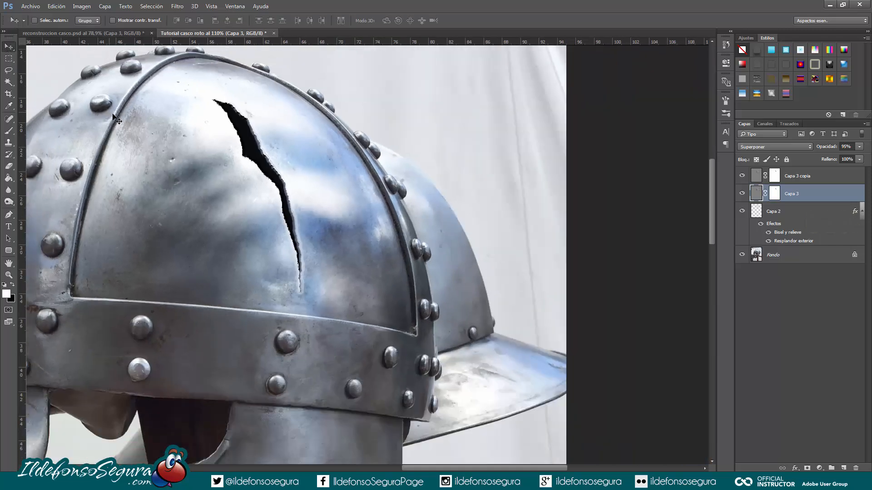
scroll(122, 123, up, 2)
drag(171, 140, 311, 188)
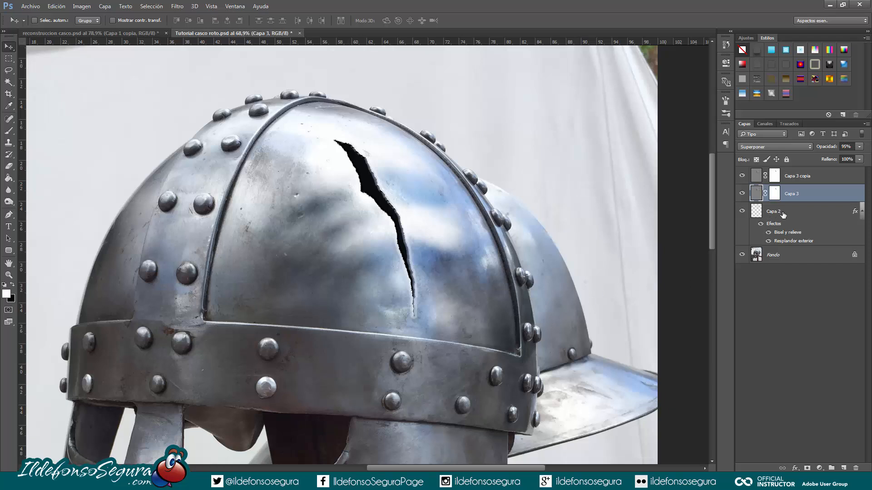
click(783, 214)
key(ctrl+j)
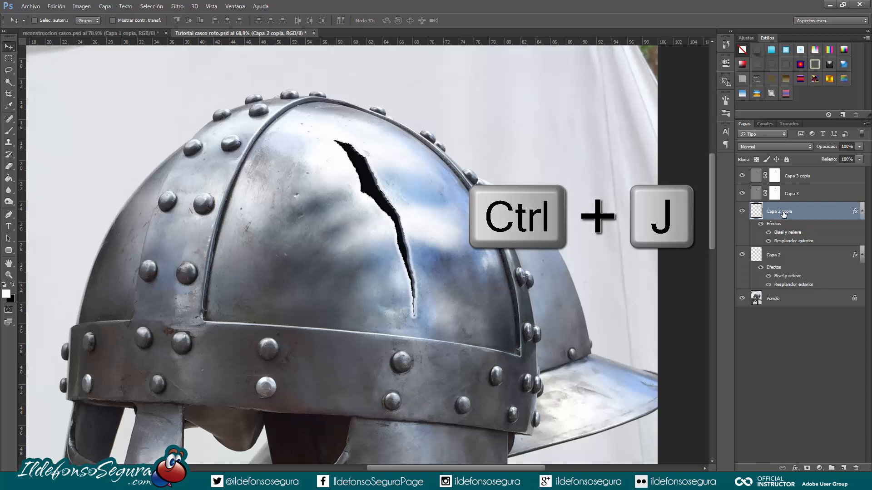
right_click(822, 215)
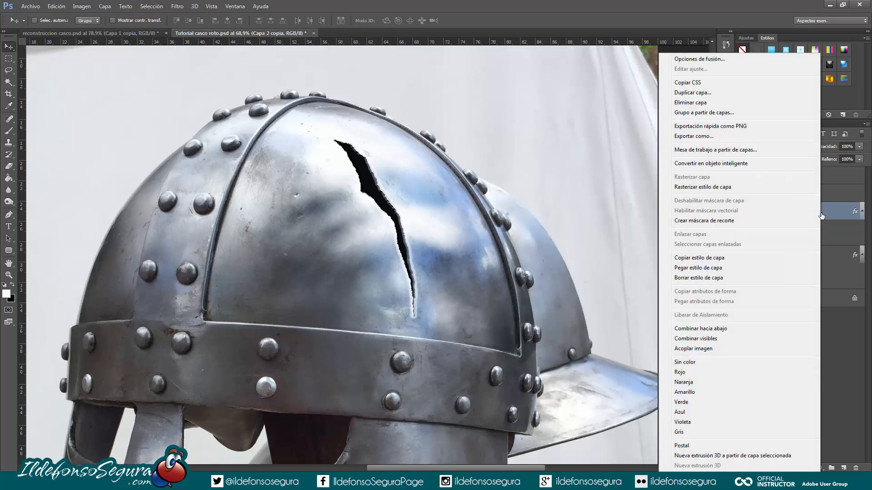
click(722, 278)
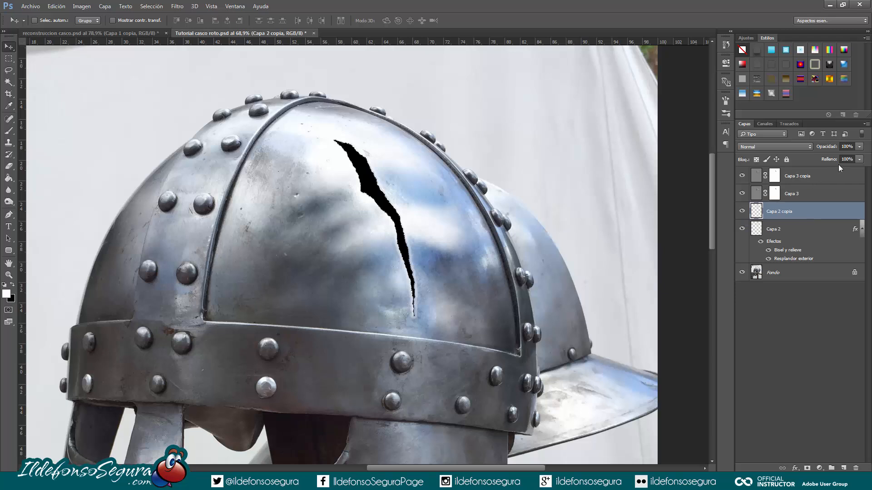
Set the Relleno of Capa 2 copia to 0% and check the layer on its own
text(0)
key(Return)
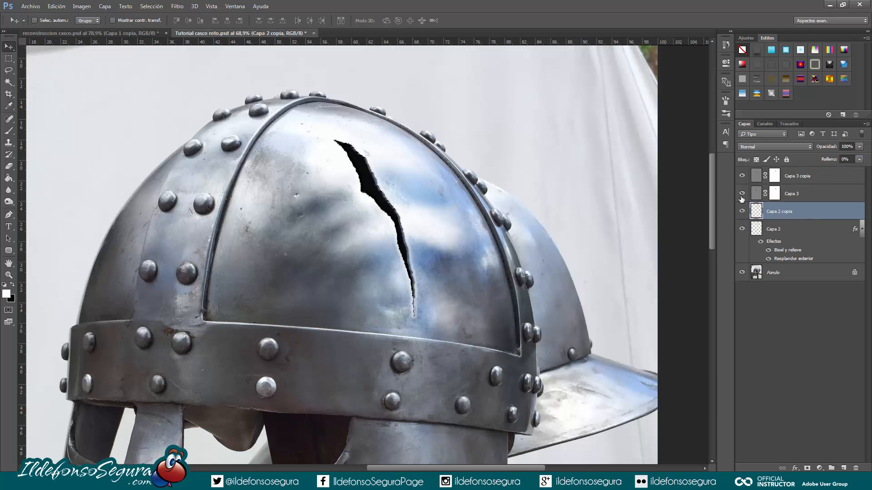
alt+click(742, 212)
alt+click(742, 213)
Add Bisel y relieve to Capa 2 copia: Relieve acolchado, Redondeado, Profundidad 1000%, Abajo, Tamaño 59 px, Ángulo 120°, Altitud 26°, Trama 54%, Multiplicar 37%
right_click(775, 213)
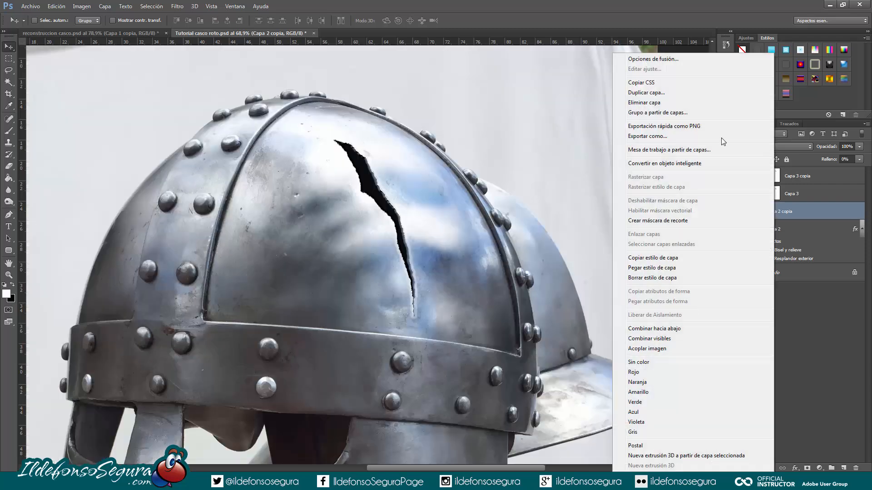
click(662, 60)
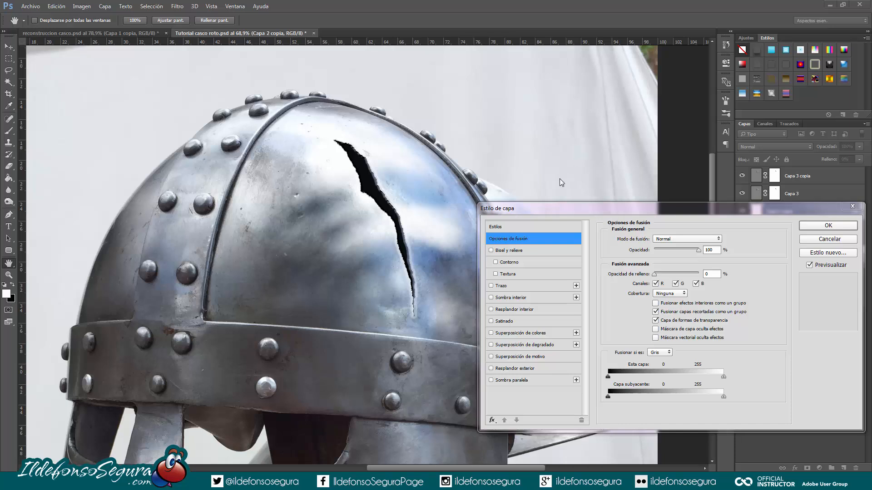
click(491, 250)
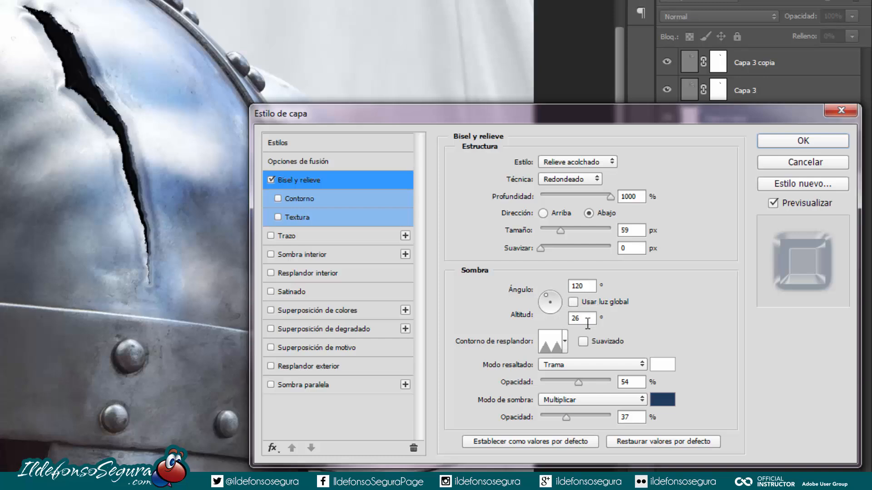
Use the Dientes de sierra 1 Contorno de resplandor and shadow colour 213c5f for the Bisel y relieve of Capa 2 copia
click(564, 348)
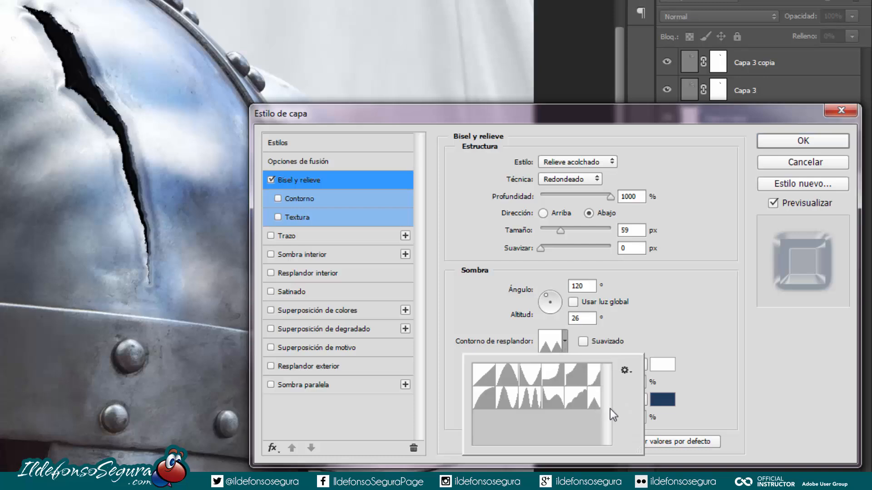
click(546, 342)
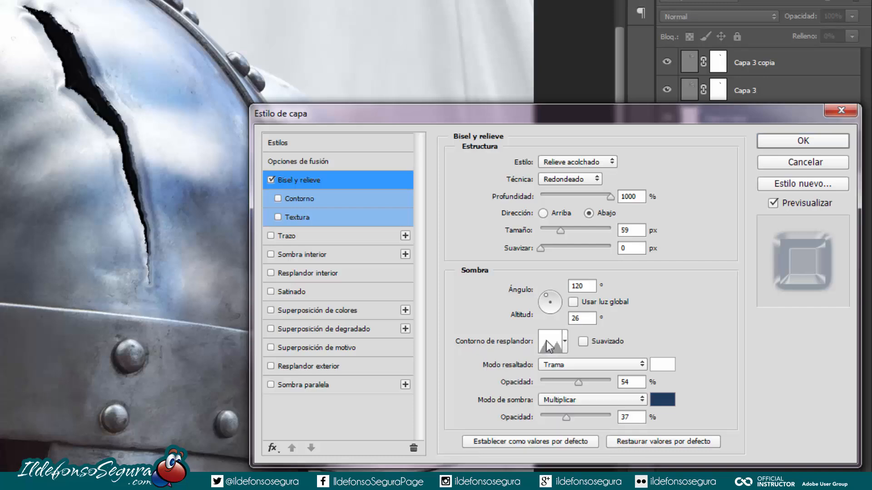
click(546, 342)
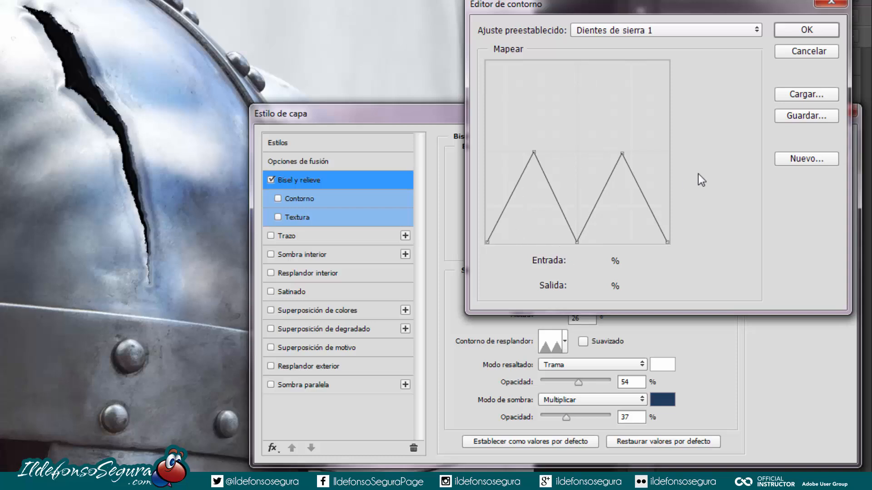
click(795, 32)
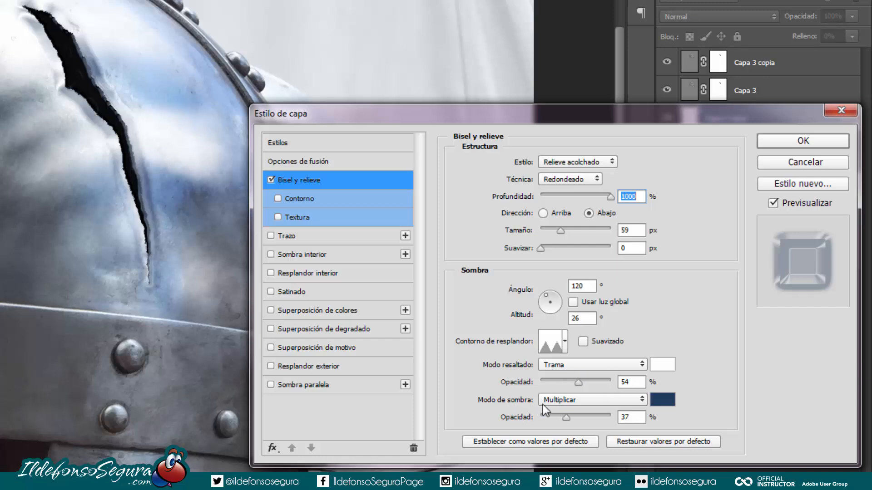
click(661, 406)
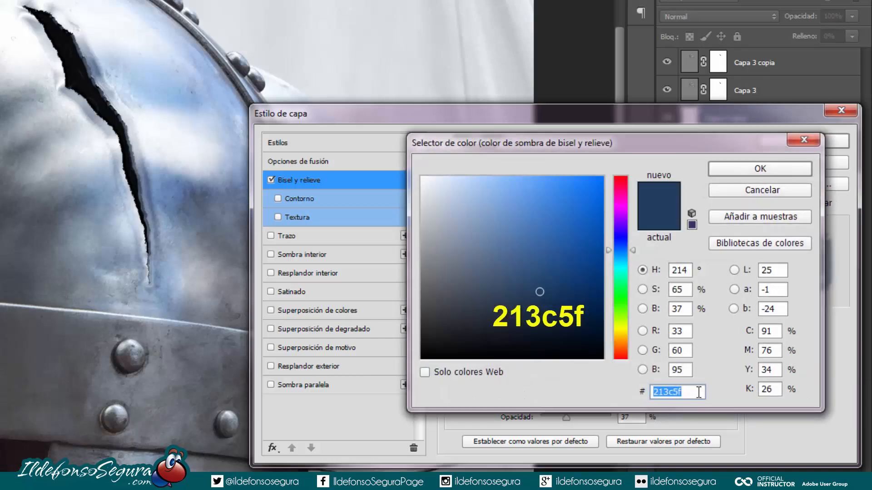
click(737, 168)
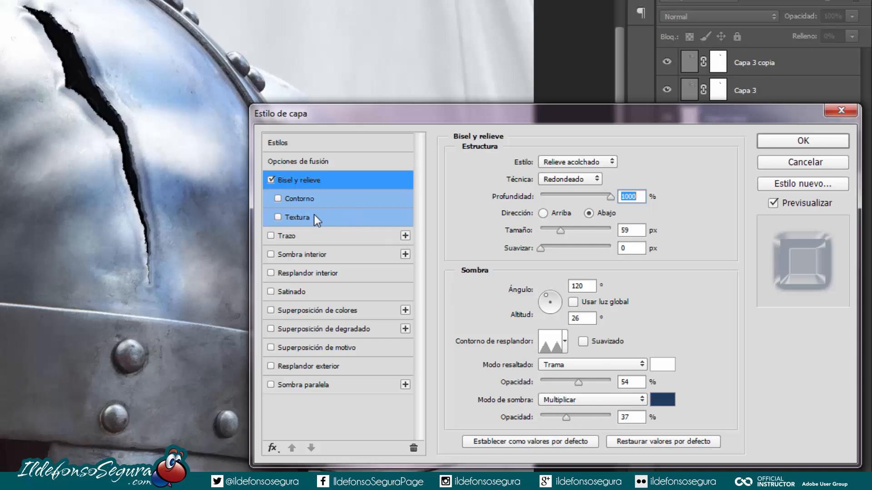
Enable the bevel's Contorno with a custom, nearly flat, gently arched curve and Rango 100%
click(287, 202)
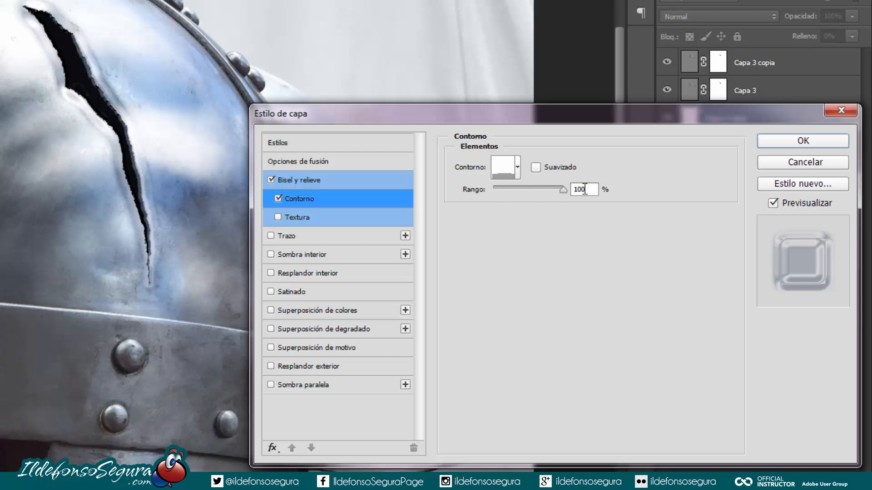
click(505, 169)
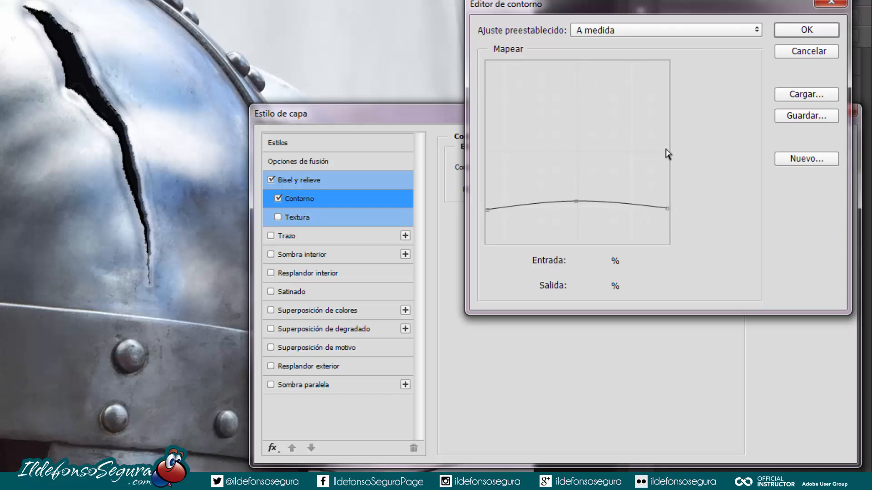
click(781, 29)
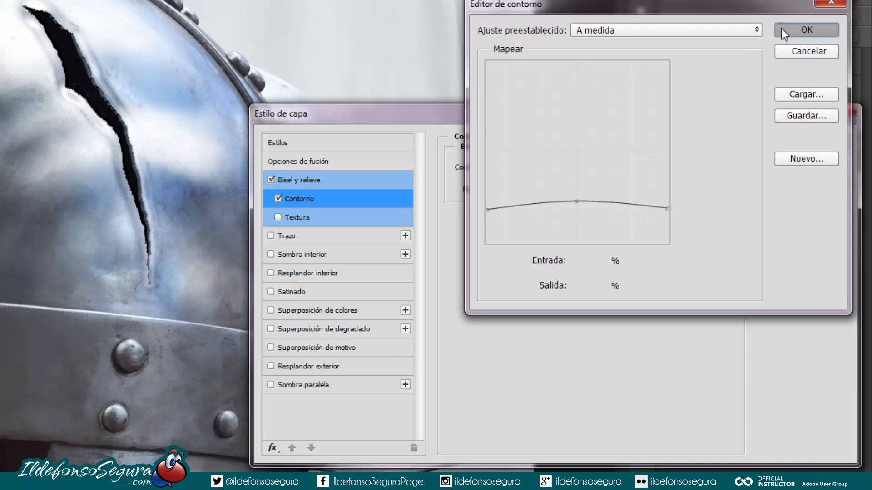
Enable the bevel's Textura with the Granito pattern, Escala 740%, Profundidad +2% and Enlazar con capa on
click(293, 218)
click(548, 189)
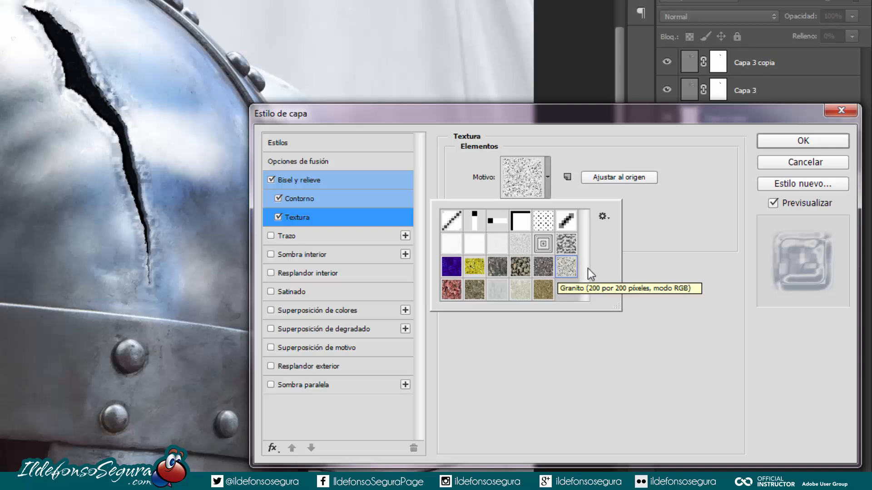
click(650, 242)
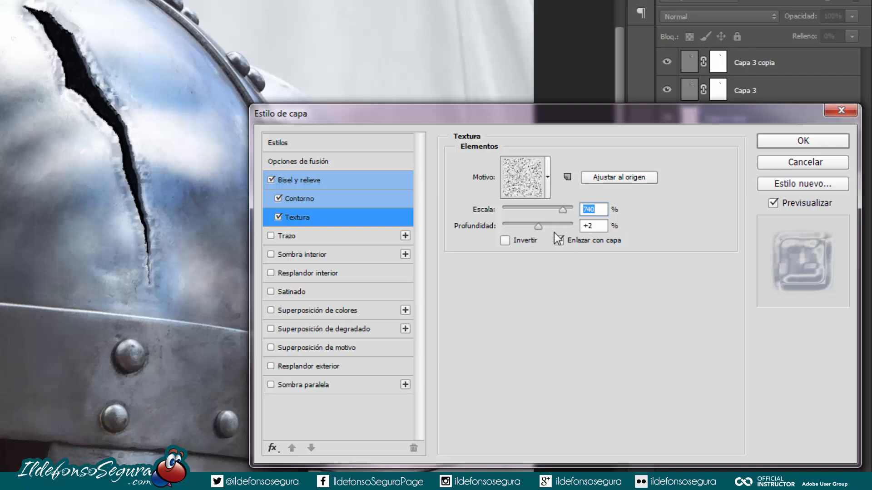
Add Resplandor exterior: Multiplicar, Opacidad 56%, colour 9faab7, Más suavizado, Tamaño 90 px, custom wave contour, Rango 68%, and apply the layer style
click(309, 368)
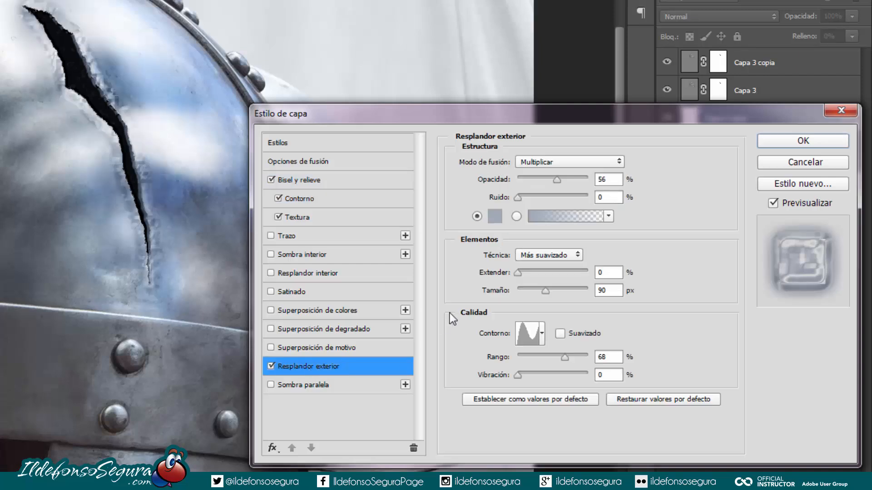
click(494, 216)
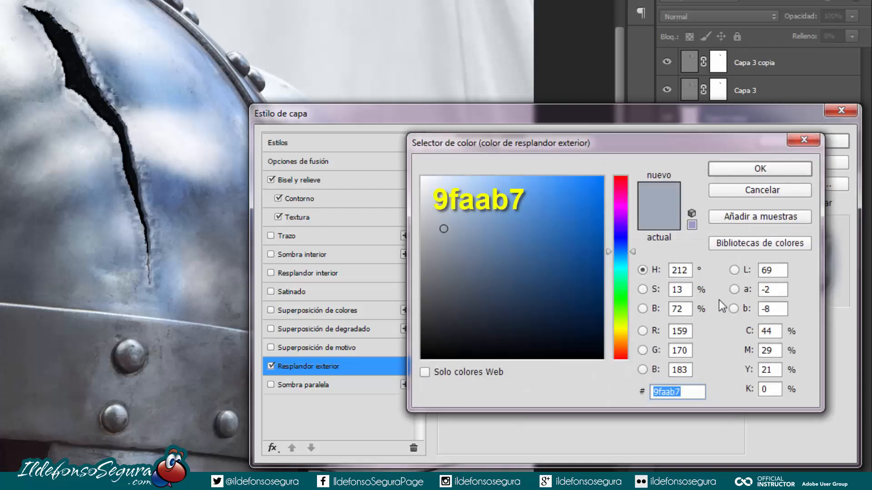
click(742, 170)
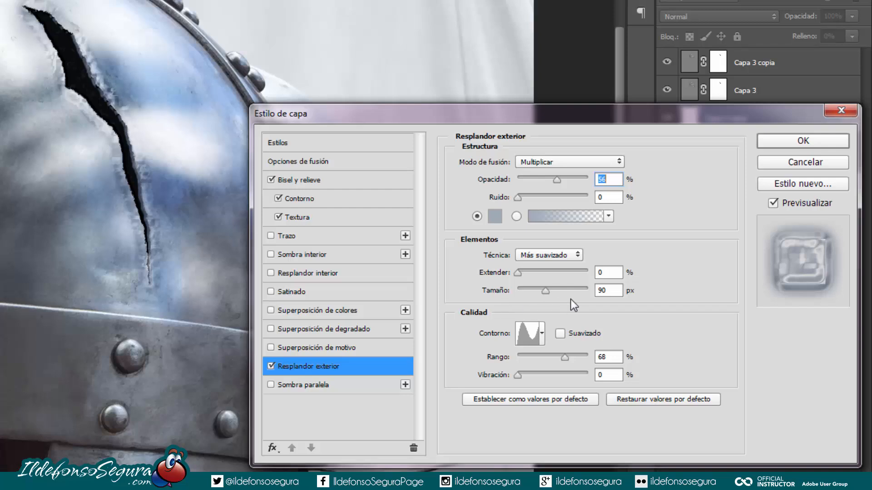
click(525, 335)
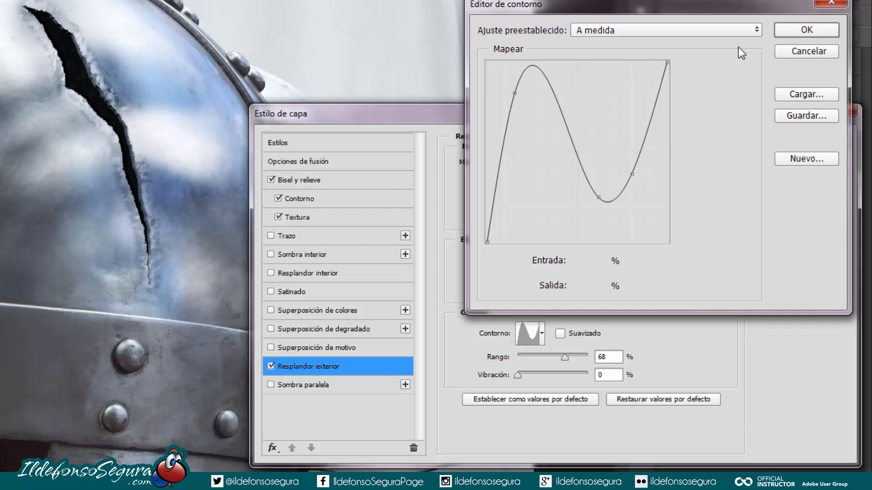
click(794, 29)
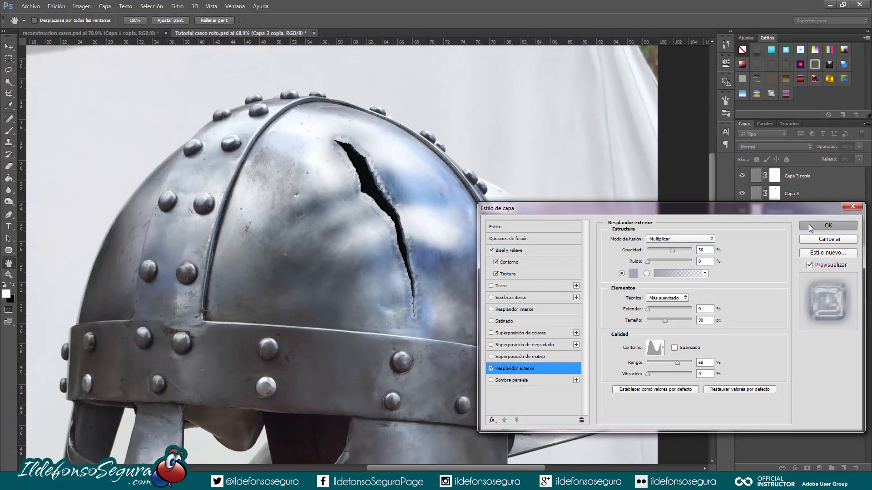
click(808, 224)
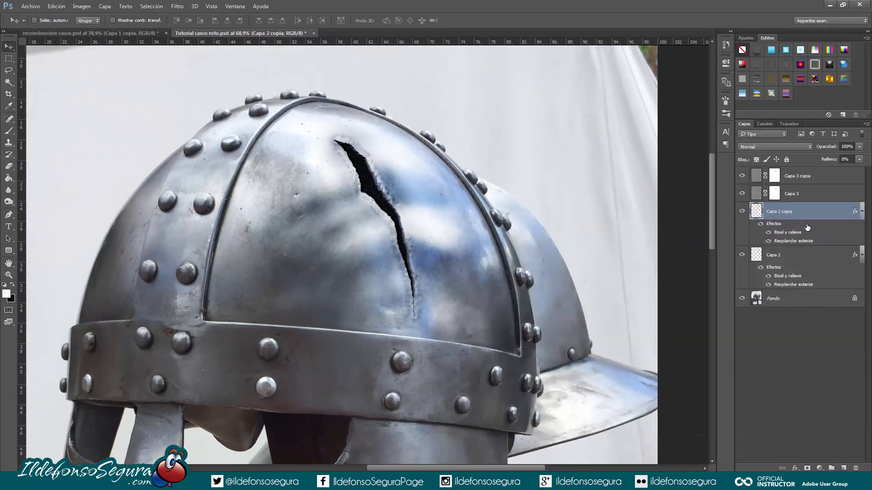
Compare the crack with and without the effects of Capa 2 copia, and examine that layer on its own
click(760, 227)
click(760, 226)
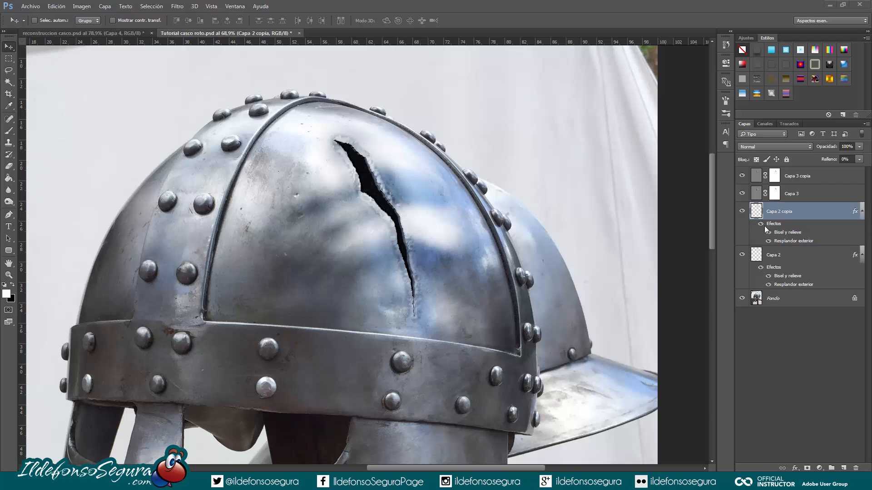
alt+click(742, 212)
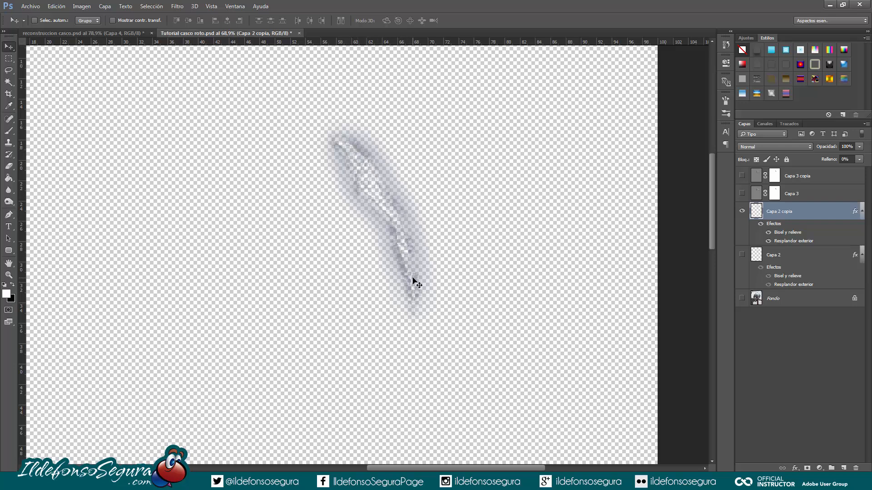
alt+click(742, 212)
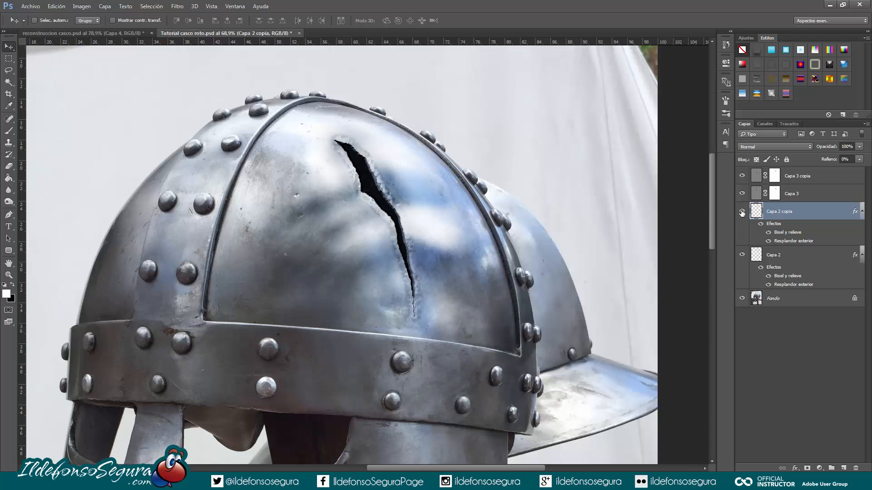
Copy the layer mask of Capa 3 onto Capa 2 copia and check the masked layer on its own
click(774, 196)
drag(774, 197, 776, 213)
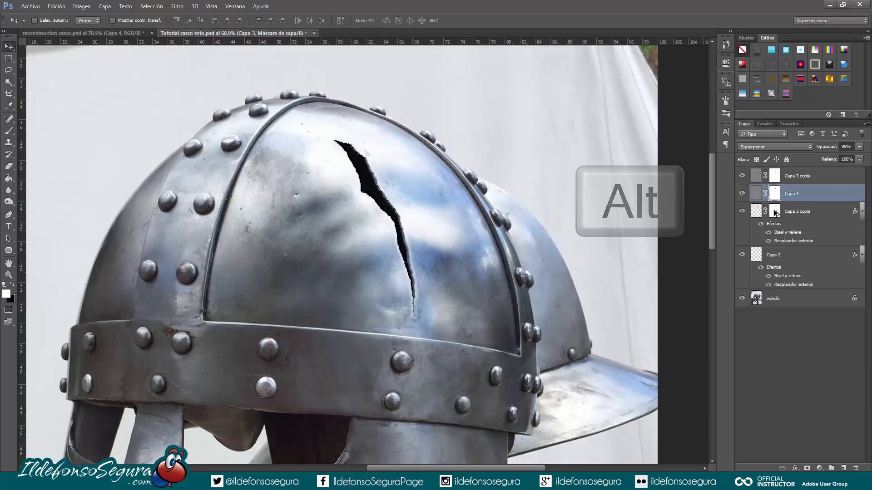
alt+click(741, 216)
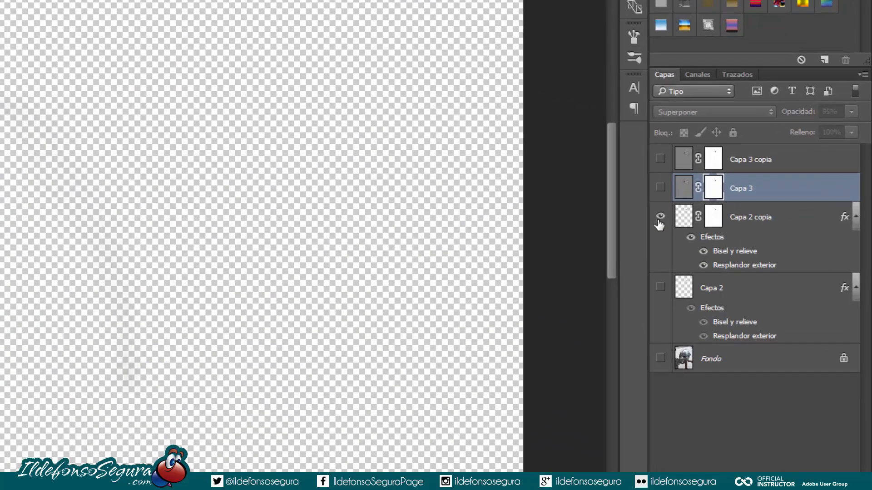
alt+click(741, 216)
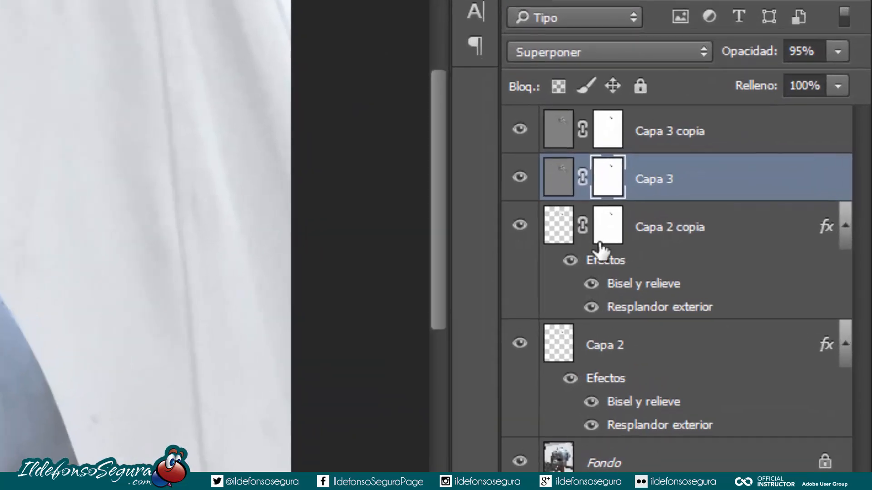
Enable Máscara de capa oculta efectos in the Opciones de fusión of Capa 2 copia
double_click(609, 267)
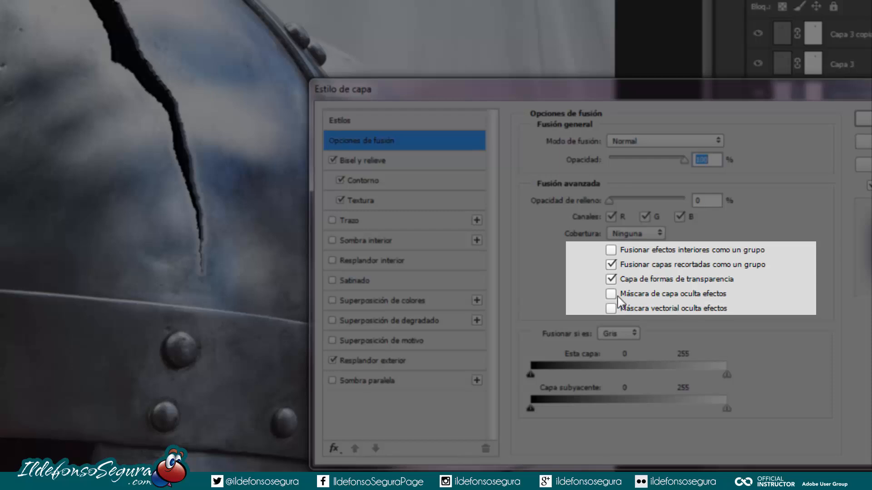
click(610, 295)
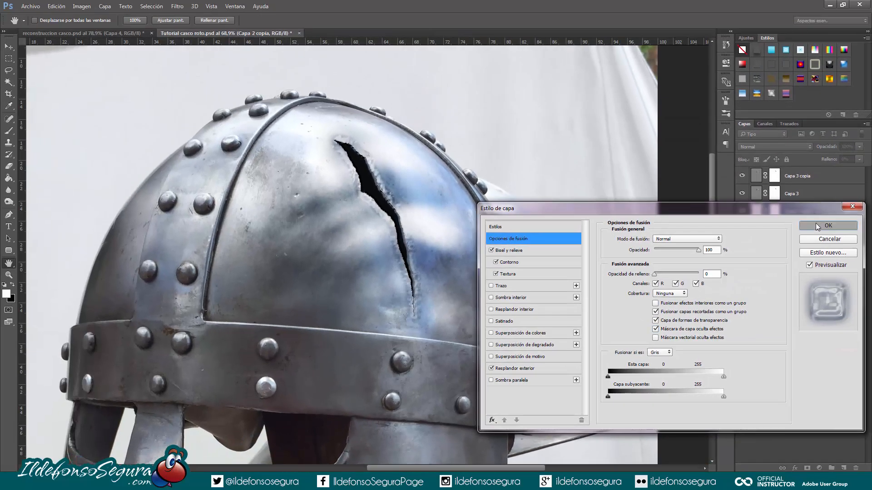
click(816, 222)
Isolate Capa 2 copia and compare its effects with Máscara de capa oculta efectos off and on, keeping it enabled
alt+click(742, 210)
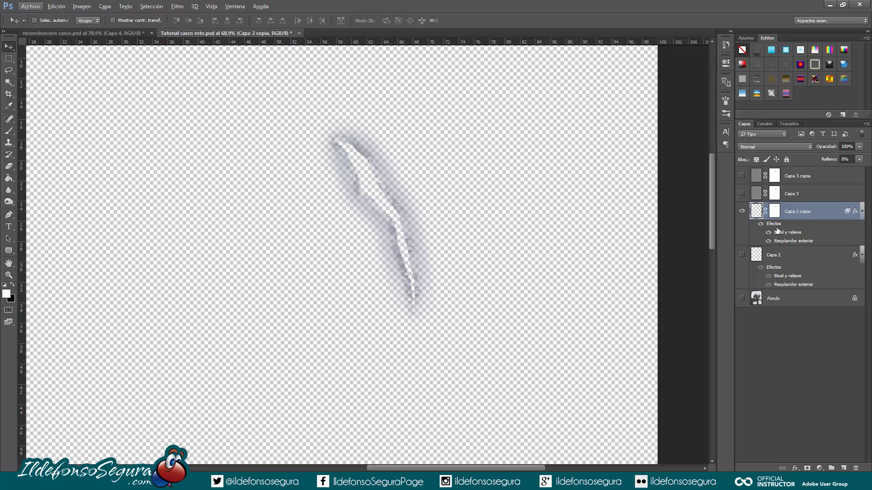
double_click(778, 225)
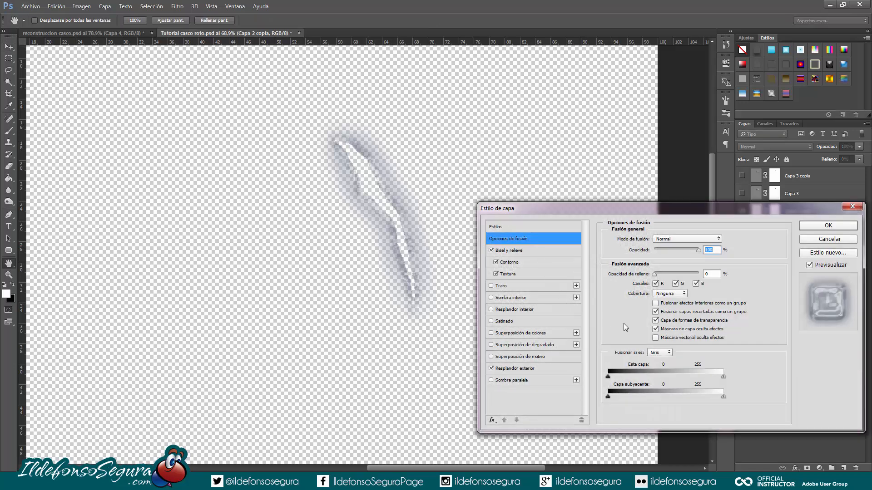
click(655, 329)
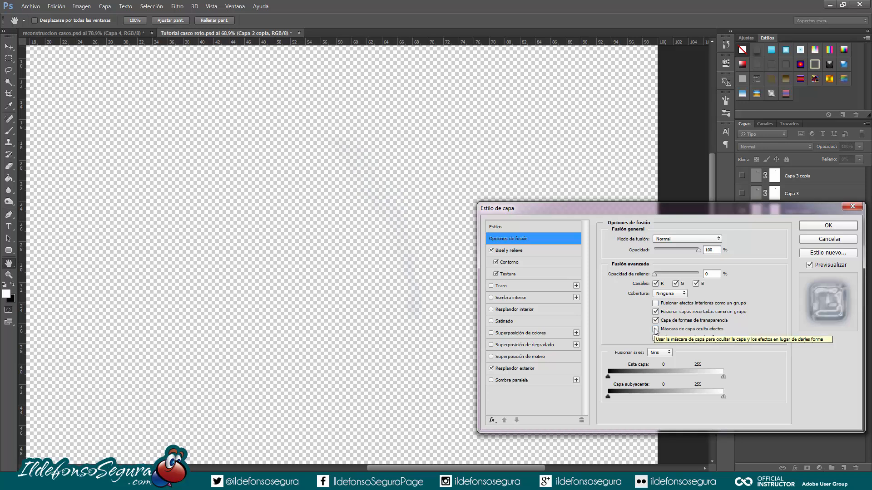
click(655, 329)
click(827, 225)
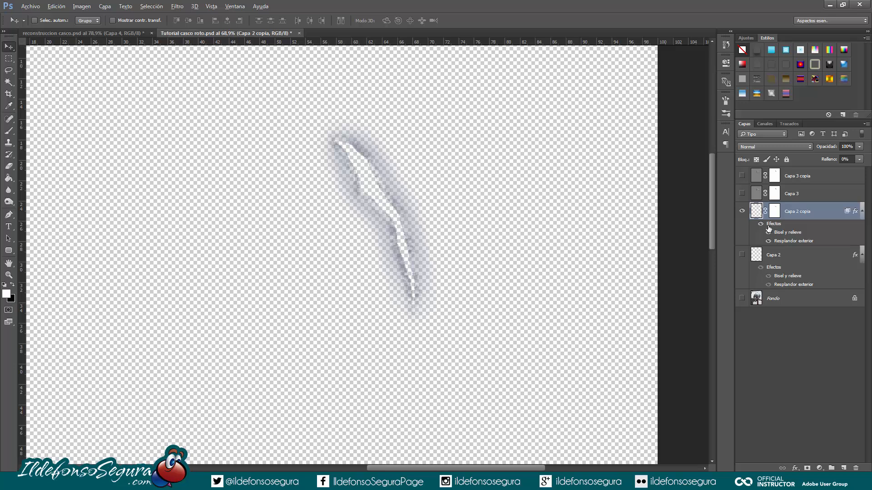
alt+click(742, 212)
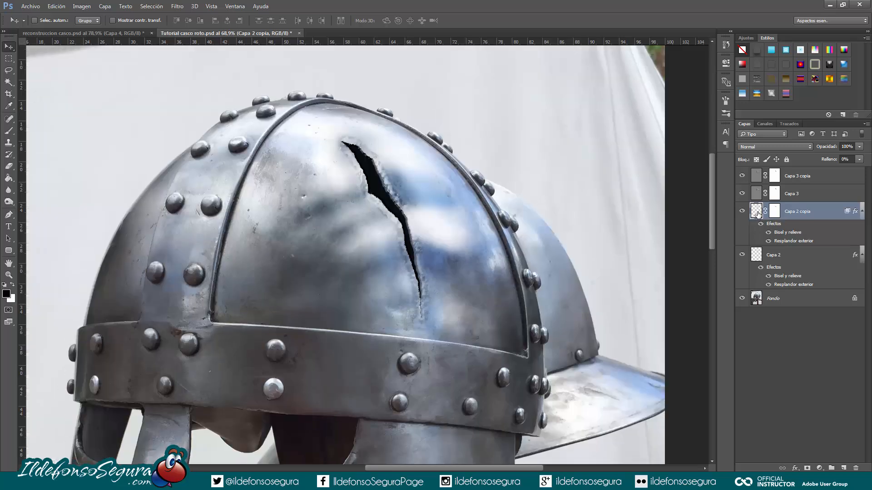
Duplicate Capa 2 copia and set the duplicate's Relleno to 100% and Opacidad to 52%
key(ctrl+j)
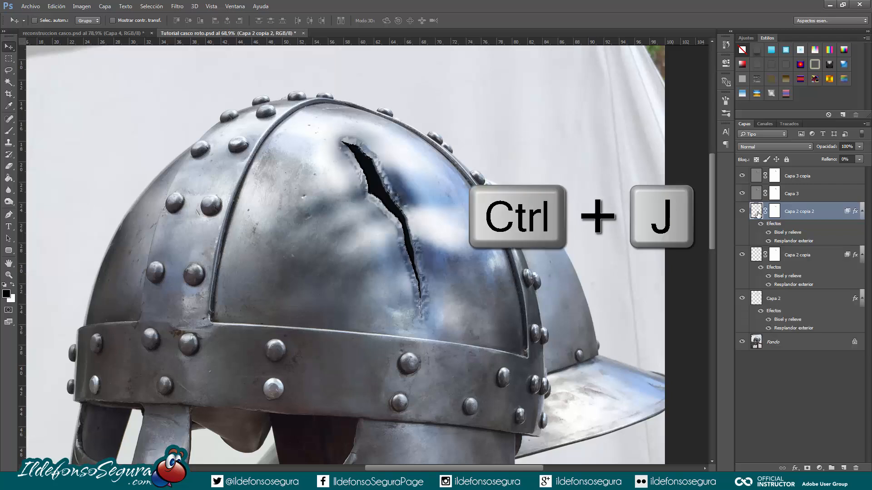
click(845, 159)
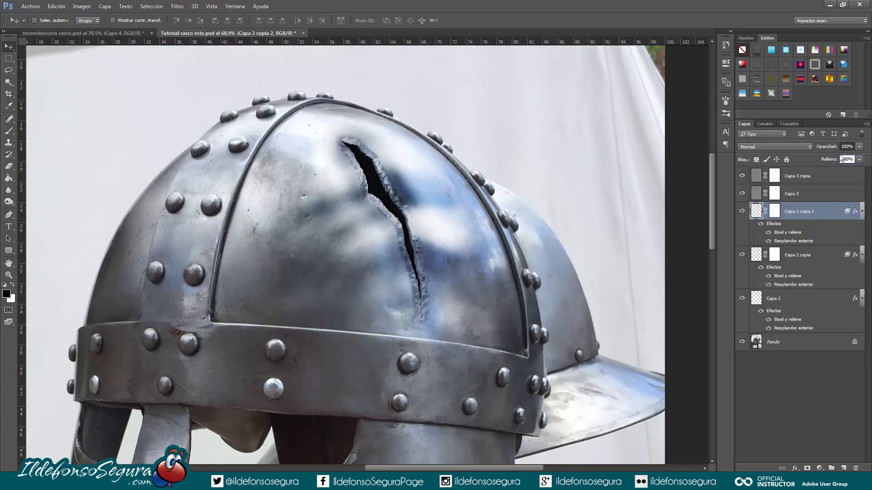
click(842, 146)
text(52)
key(Return)
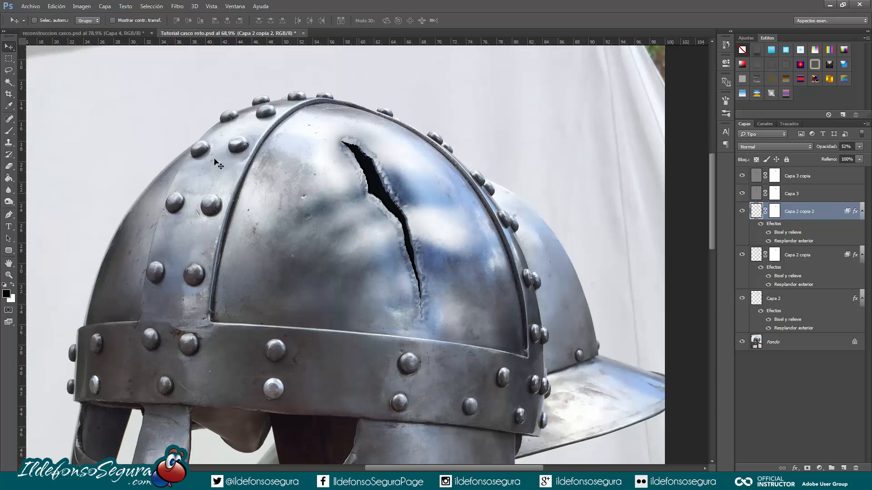
Pick the 1296 textured brush tip for Capa 2 copia 2 and reduce its size to 373 px
click(9, 130)
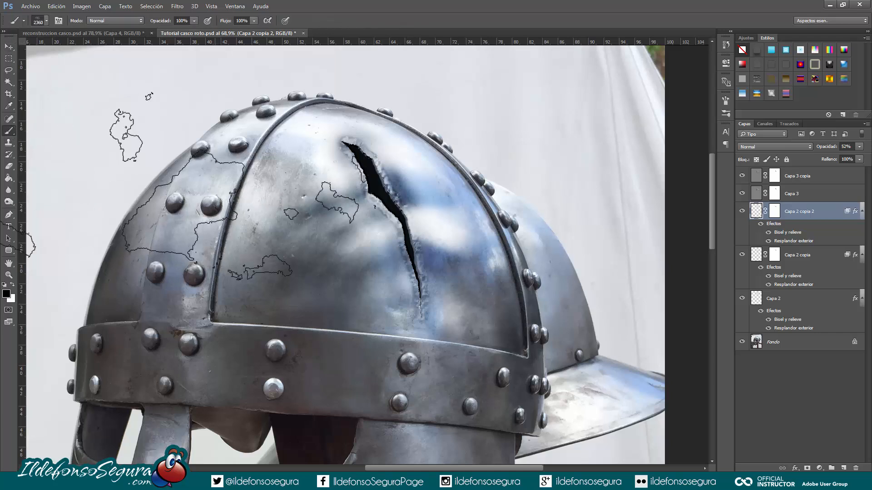
right_click(219, 102)
click(280, 247)
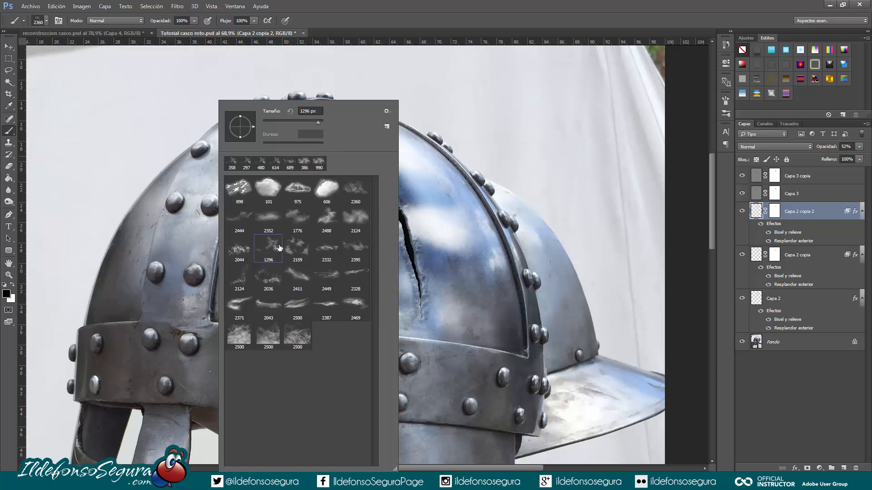
drag(411, 235, 348, 237)
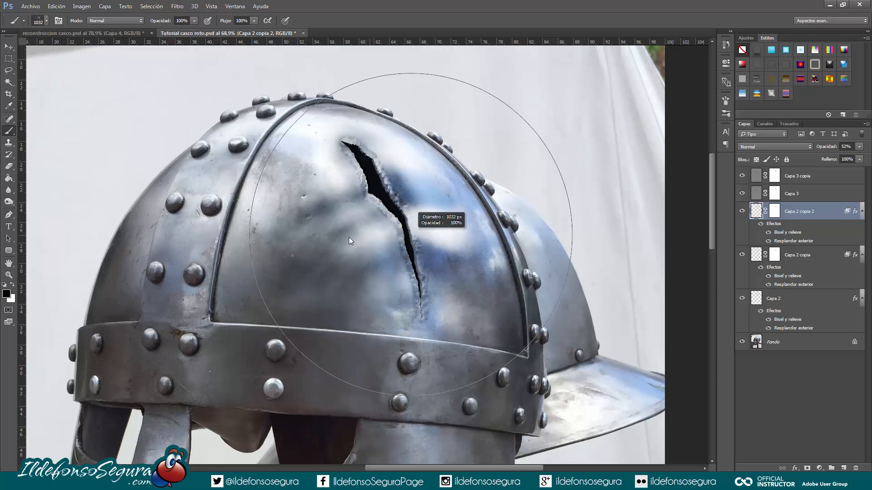
right_click(355, 237)
drag(274, 234, 235, 236)
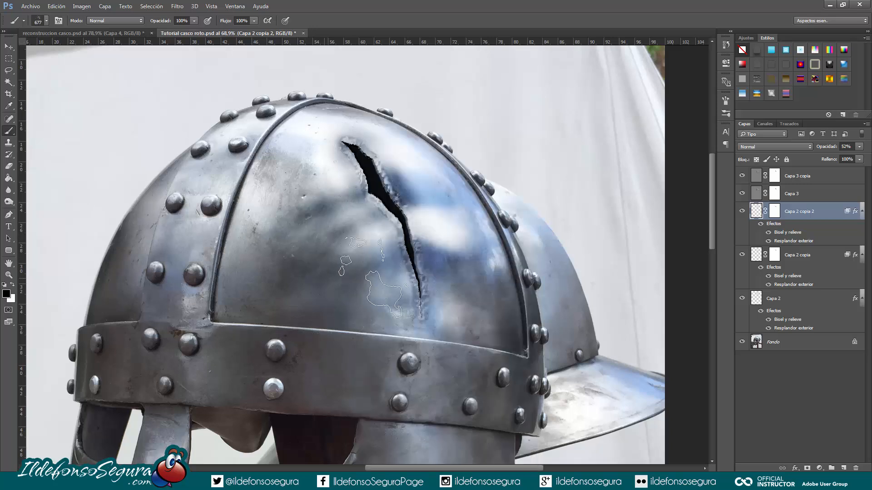
drag(402, 275, 281, 274)
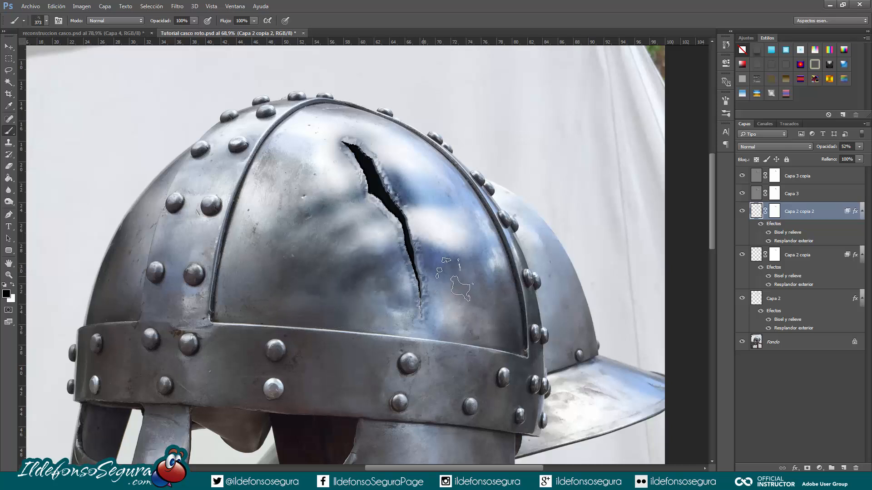
Rotate the textured brush tip and paint black texture on both sides of the crack on Capa 2 copia 2, at about 390–428 px
right_click(448, 174)
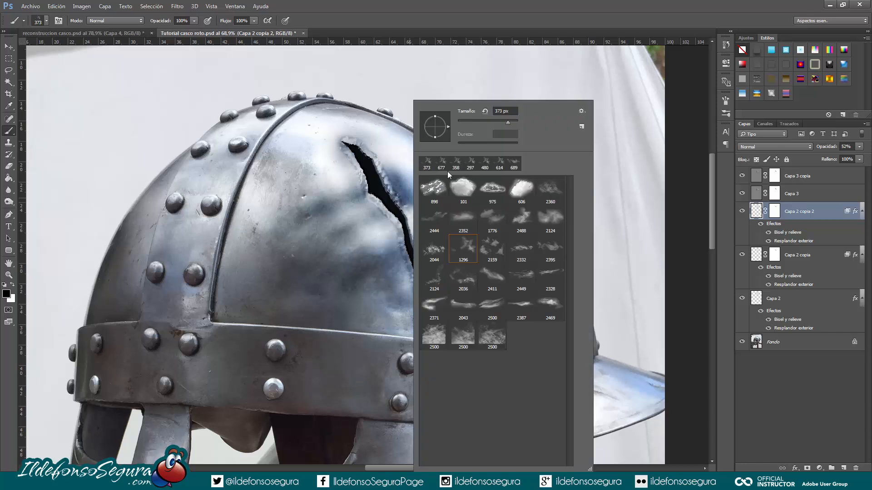
click(408, 190)
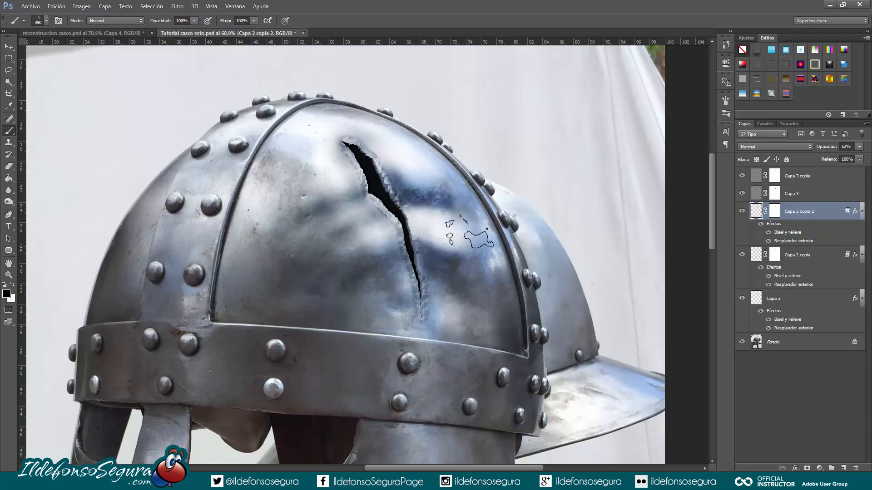
right_click(344, 190)
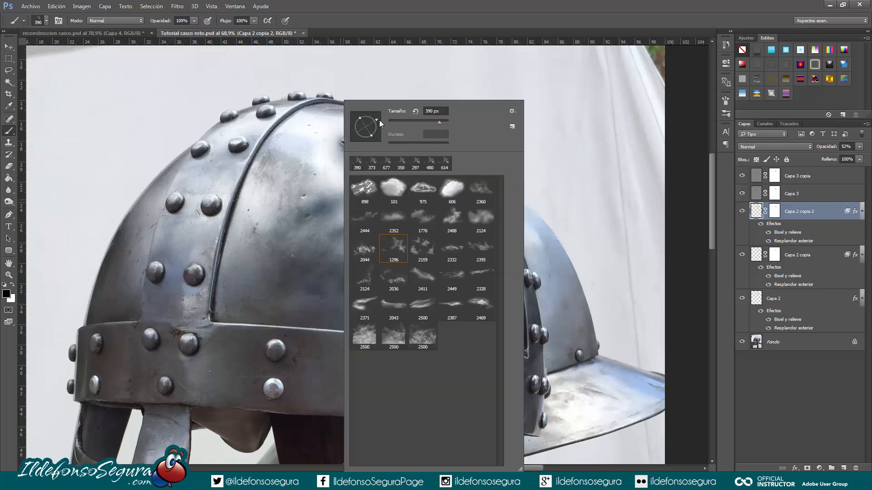
key(Escape)
mouse_move(356, 136)
mouse_down()
mouse_move(318, 200)
mouse_move(335, 191)
mouse_up()
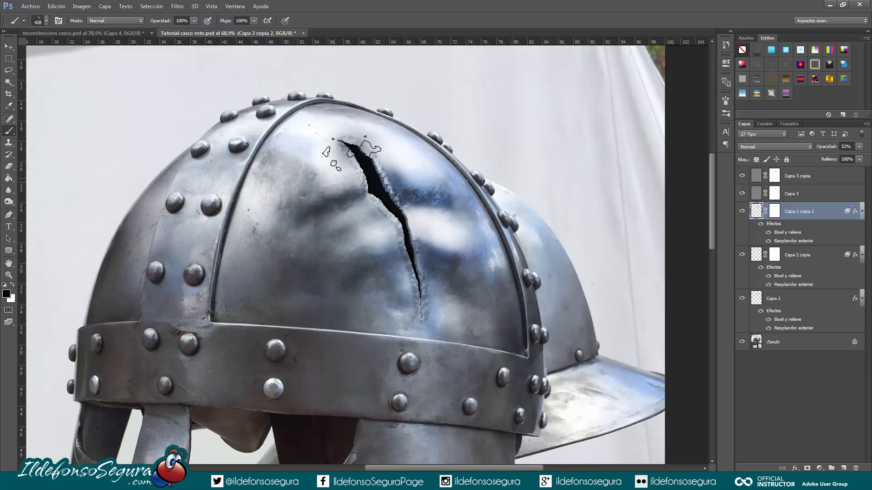
Turn the brush tip again, reduce it to 285 px and darken the metal around the crack's upper end
mouse_move(307, 176)
mouse_down()
mouse_move(345, 161)
mouse_move(336, 128)
mouse_move(357, 131)
mouse_up()
right_click(355, 132)
drag(295, 159, 305, 146)
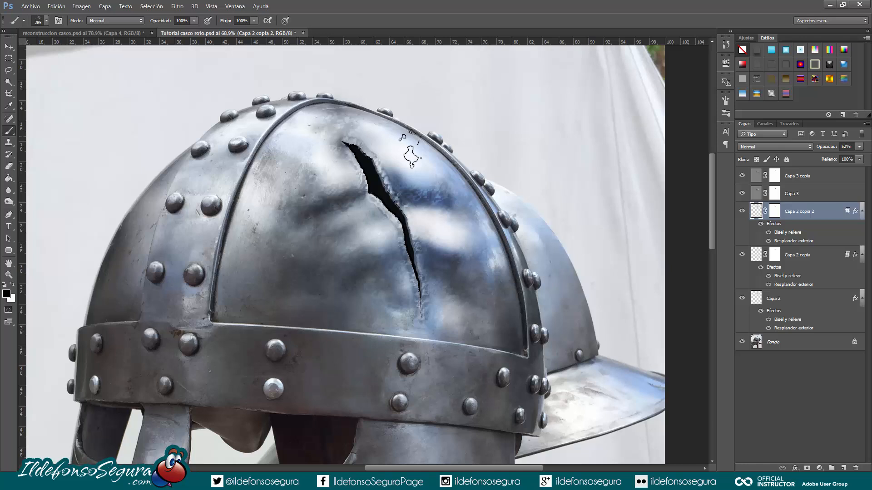
Compare the helmet with Capa 2 copia 2 hidden and shown, and with only the original Fondo visible
scroll(432, 192, down, 2)
scroll(431, 193, down, 1)
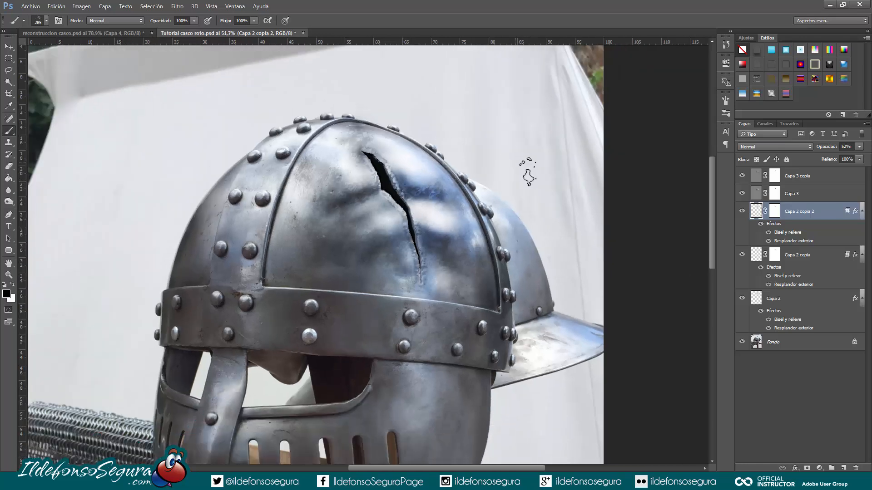
scroll(528, 175, up, 1)
scroll(529, 175, up, 1)
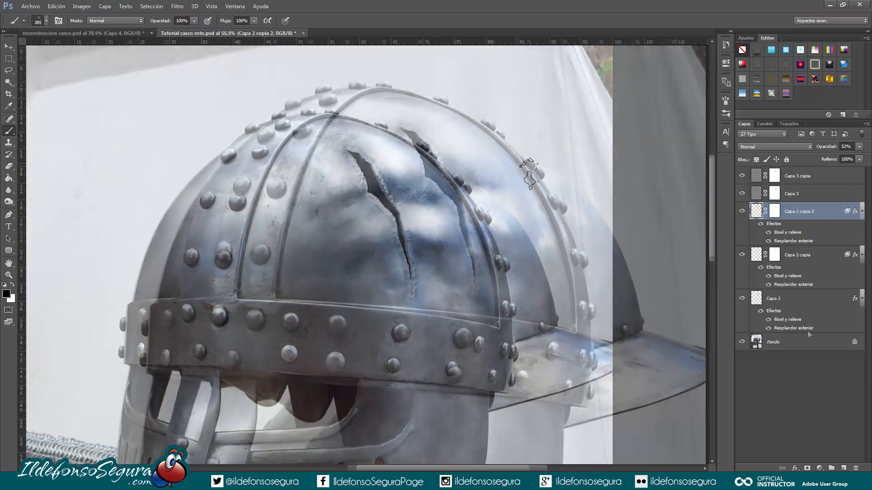
click(742, 211)
click(742, 211)
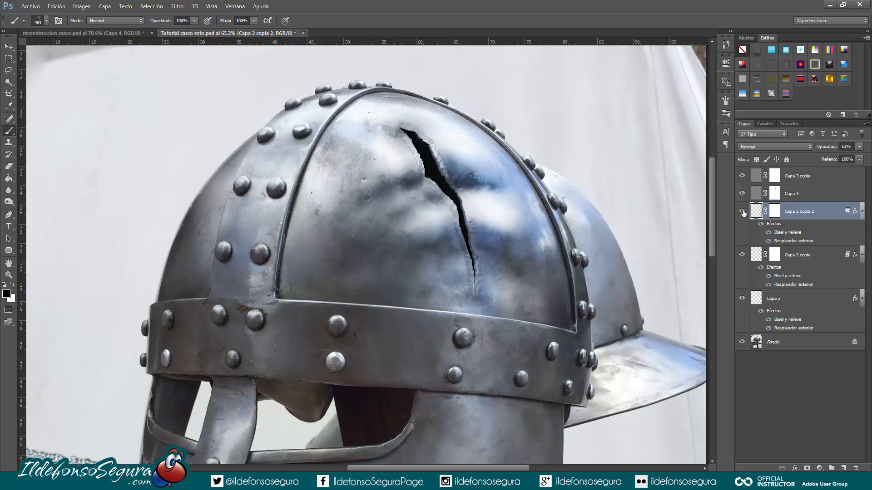
click(743, 212)
click(742, 212)
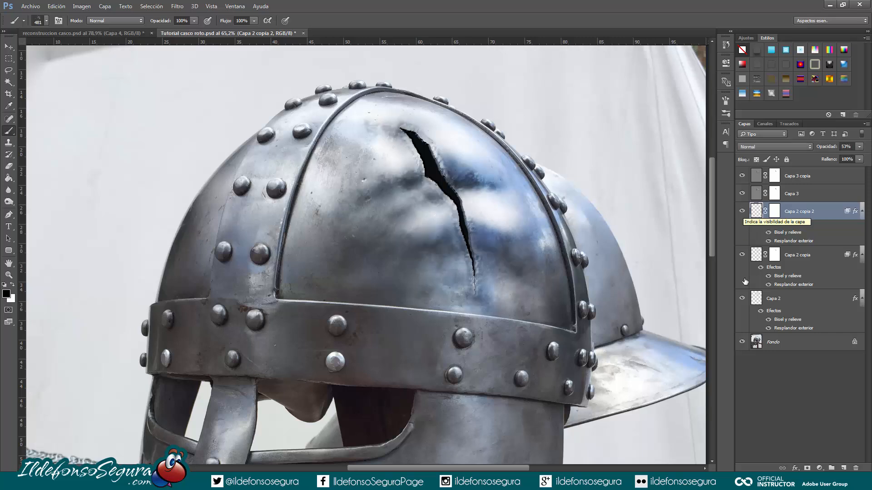
alt+click(743, 343)
alt+click(743, 343)
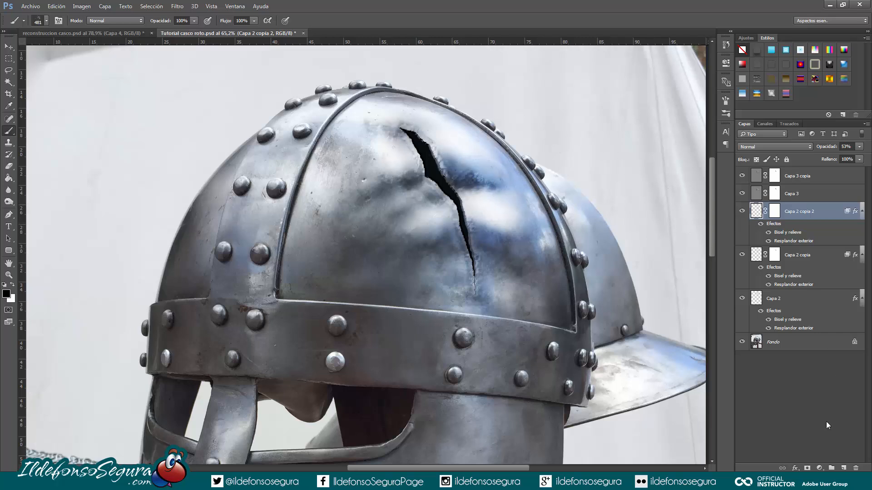
Add a Tono/saturación adjustment layer above Capa 2 copia 2 with Saturación at -100
click(819, 467)
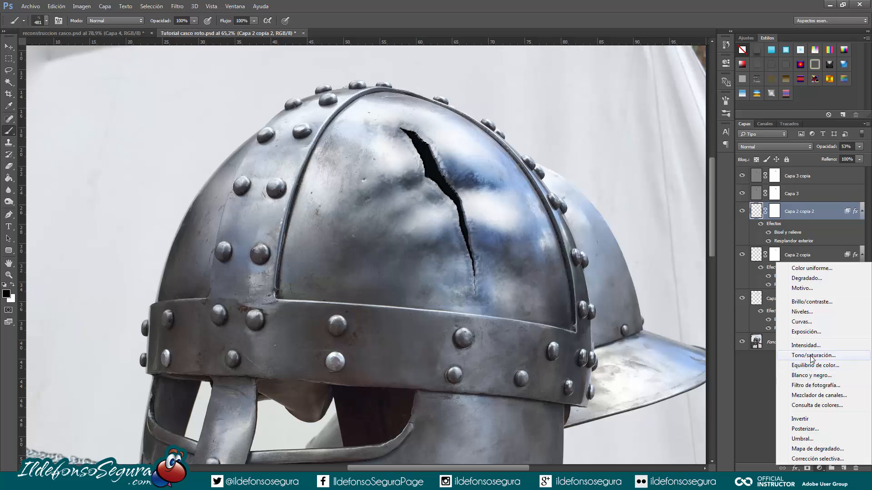
click(810, 355)
drag(648, 138, 567, 132)
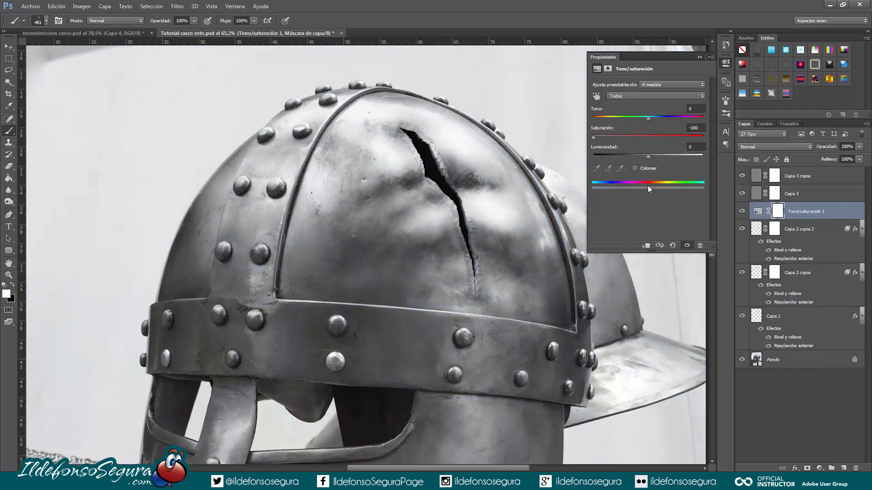
Fill the Tono/saturación 1 mask with black and paint white on it to desaturate the bluish metal around the crack
click(777, 211)
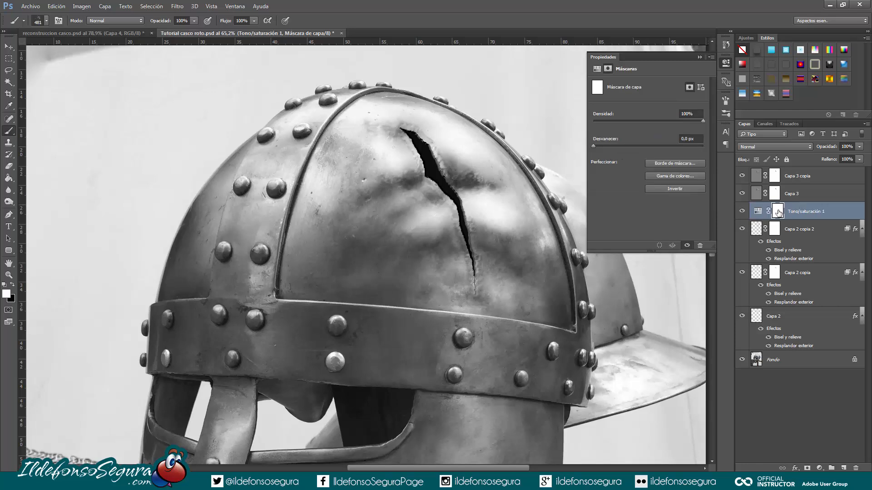
key(alt+BackSpace)
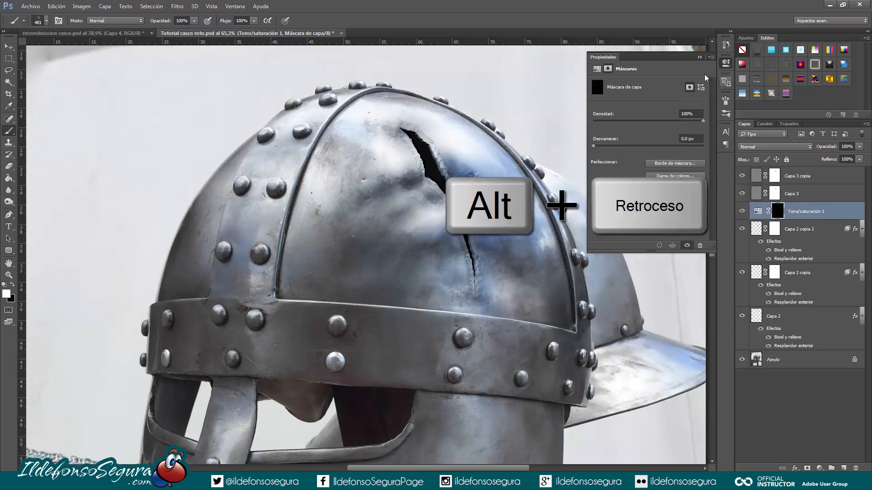
click(698, 57)
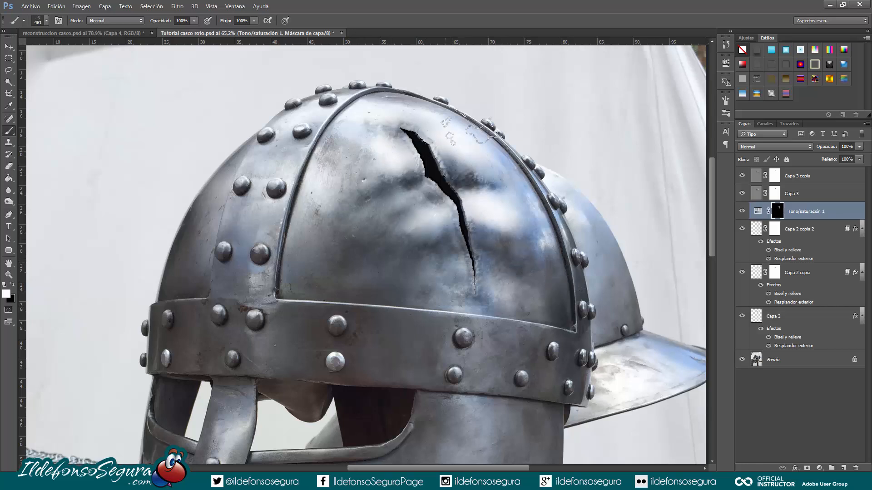
Fit the whole image in view and compare the retouched helmet with the original Fondo
key(ctrl+0)
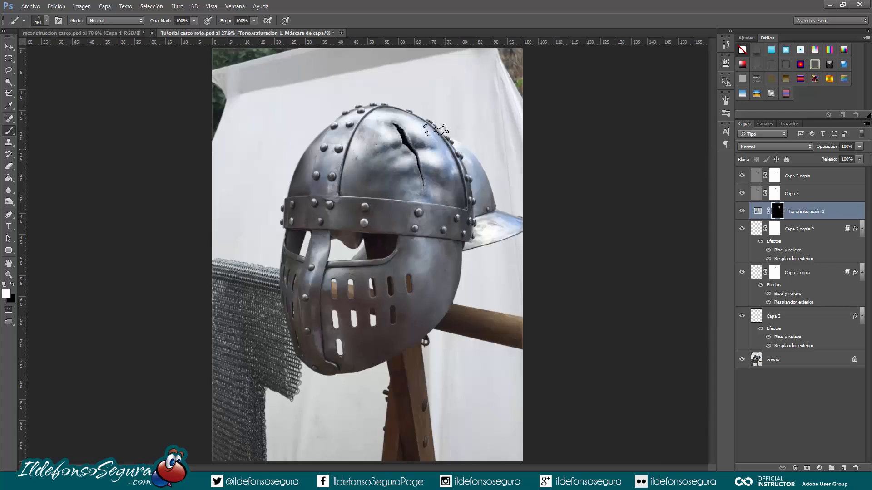
alt+click(742, 360)
alt+click(742, 359)
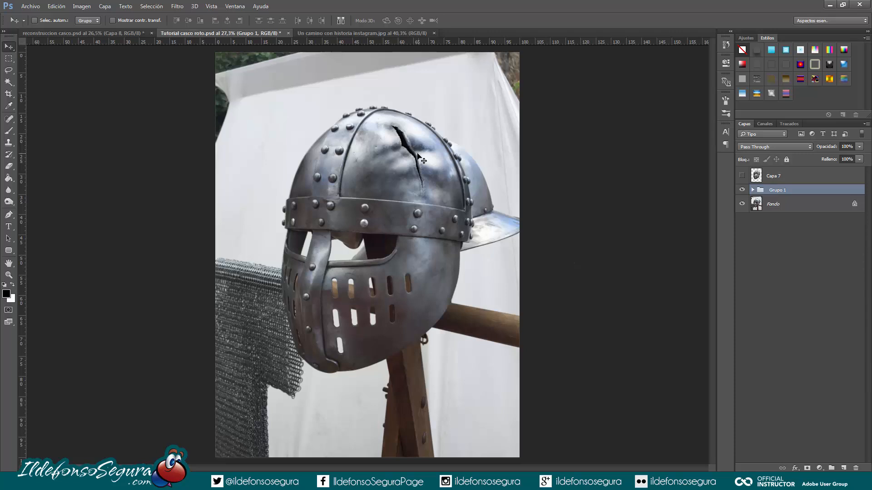
Compare the image with Grupo 1 hidden and shown, and isolate the cut-out helmet on Capa 7
click(742, 191)
click(742, 191)
alt+click(742, 177)
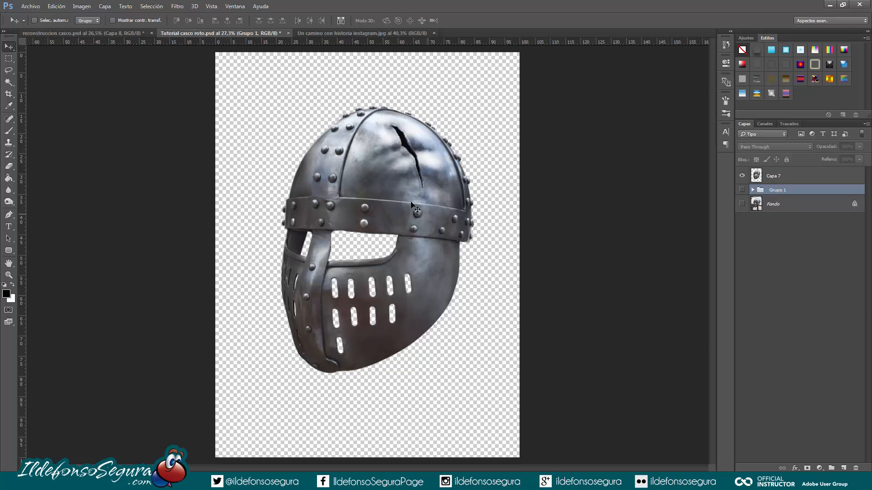
View the composite in Un camino con historia instagram.jpg, return to Tutorial casco roto.psd and show Grupo 1 and Fondo again
click(325, 34)
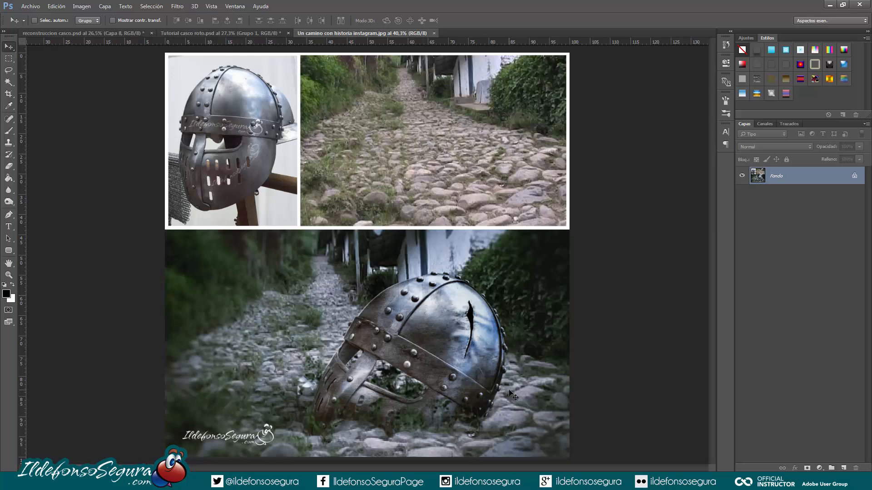
click(227, 31)
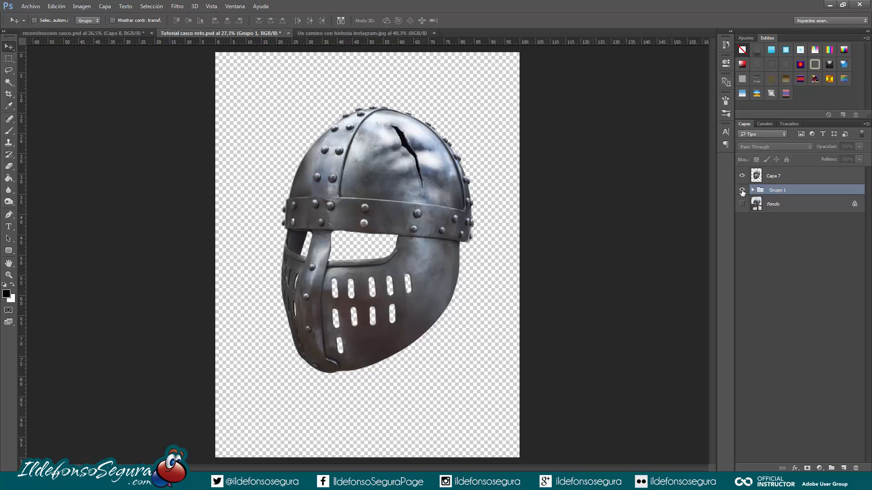
click(742, 190)
click(742, 204)
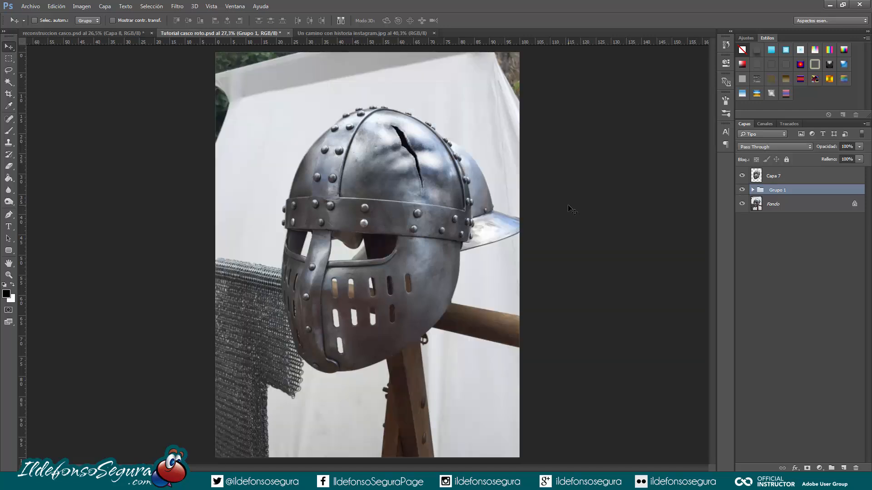